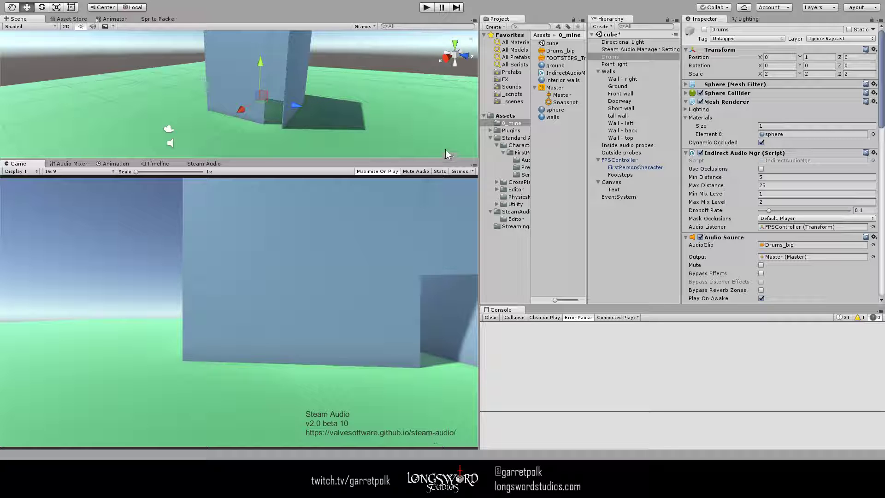
# - Try the Custom material preset on the Walls object's Steam Audio Material, and undo the preset change
pyautogui.scroll(-10, 393, 88)
pyautogui.moveTo(369, 91); pyautogui.dragTo(386, 84, button='right')
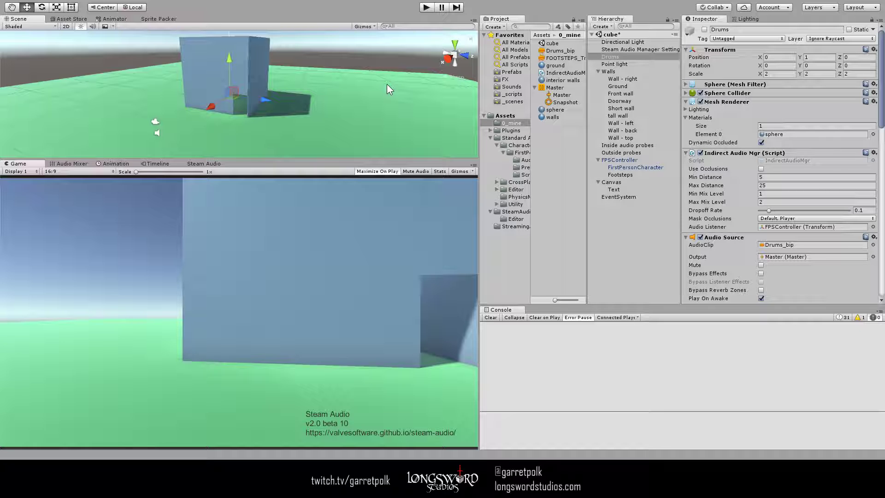
pyautogui.scroll(-5, 386, 84)
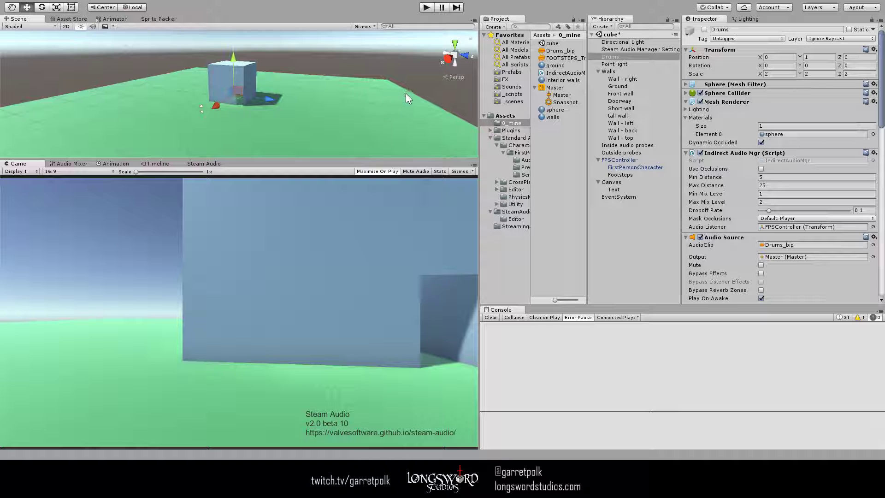
pyautogui.keyDown('alt'); pyautogui.moveTo(405, 94); pyautogui.dragTo(372, 108); pyautogui.keyUp('alt')
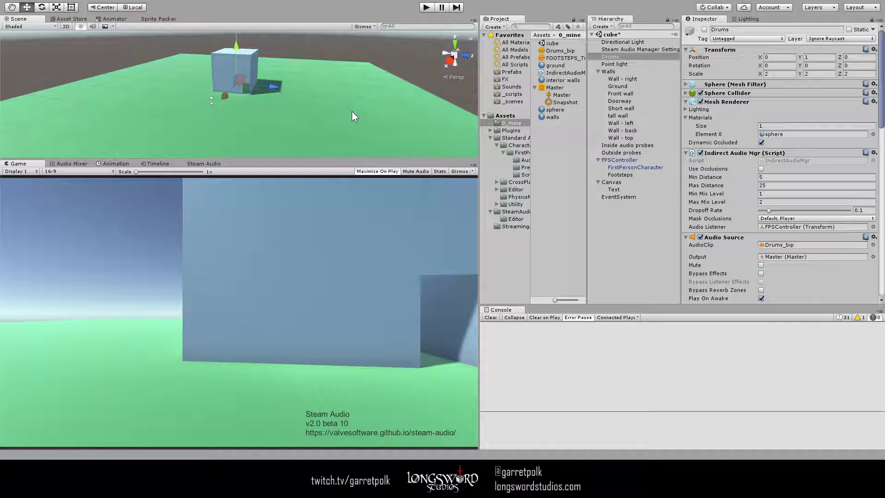
pyautogui.click(630, 71)
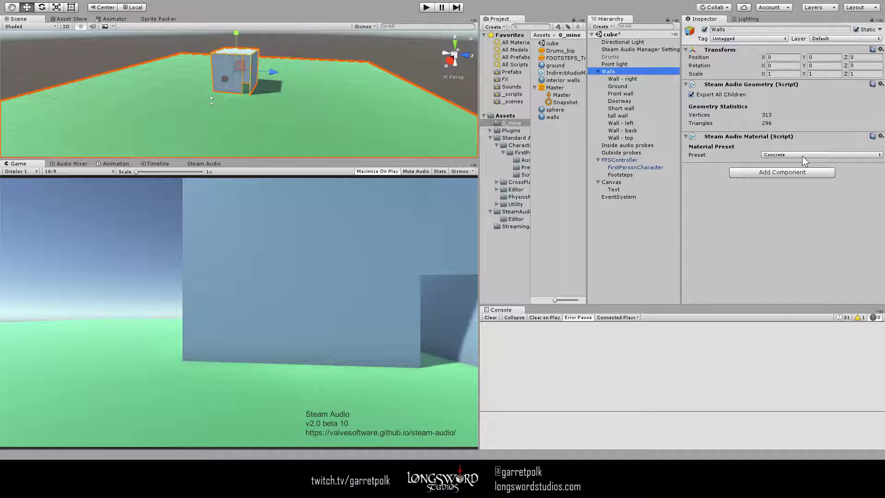
pyautogui.click(799, 269)
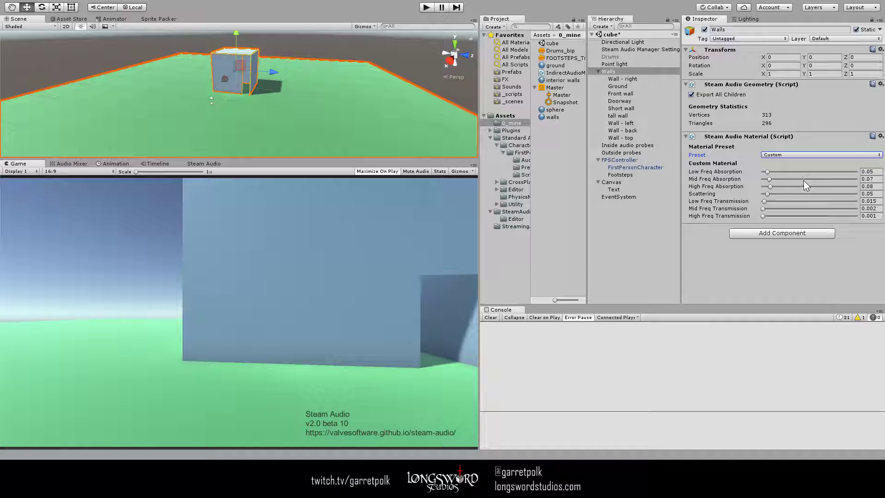
pyautogui.hotkey('ctrl', 'z')
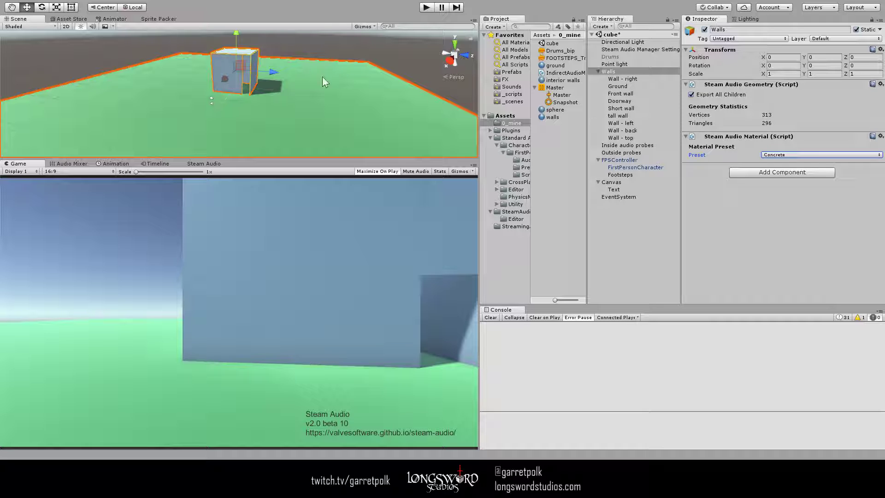
# - Examine the cube building in the scene from outside and from within, including its interior walls
pyautogui.keyDown('alt'); pyautogui.moveTo(377, 82); pyautogui.dragTo(411, 99); pyautogui.keyUp('alt')
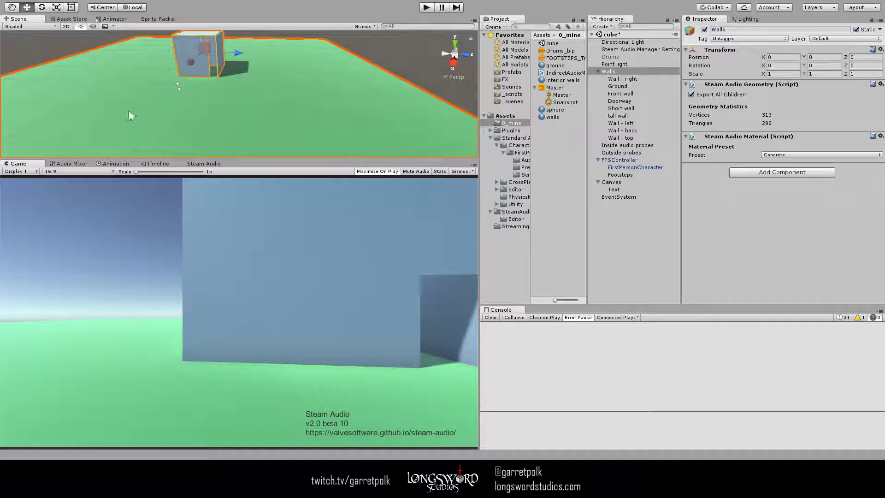
pyautogui.keyDown('alt'); pyautogui.moveTo(366, 125); pyautogui.dragTo(348, 78); pyautogui.keyUp('alt')
pyautogui.press('w')
pyautogui.moveTo(348, 78); pyautogui.dragTo(225, 6, button='right')
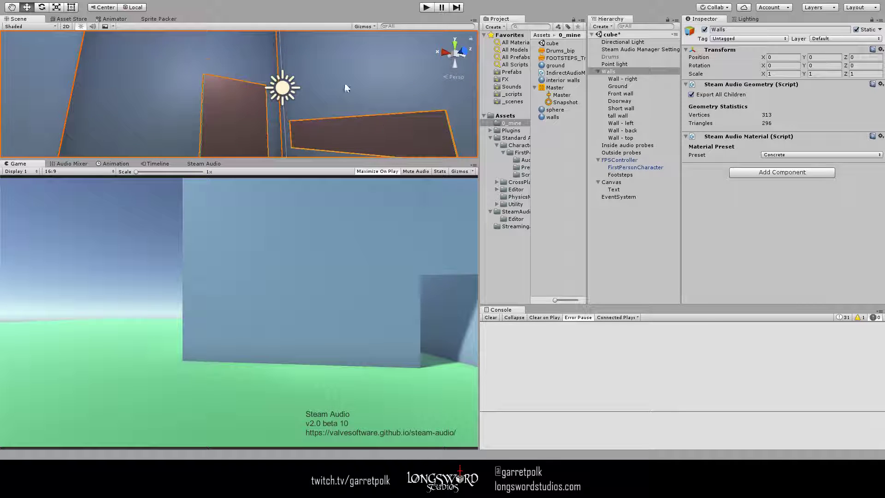
pyautogui.press('a')
pyautogui.moveTo(344, 83); pyautogui.dragTo(464, 117, button='right')
pyautogui.press('s')
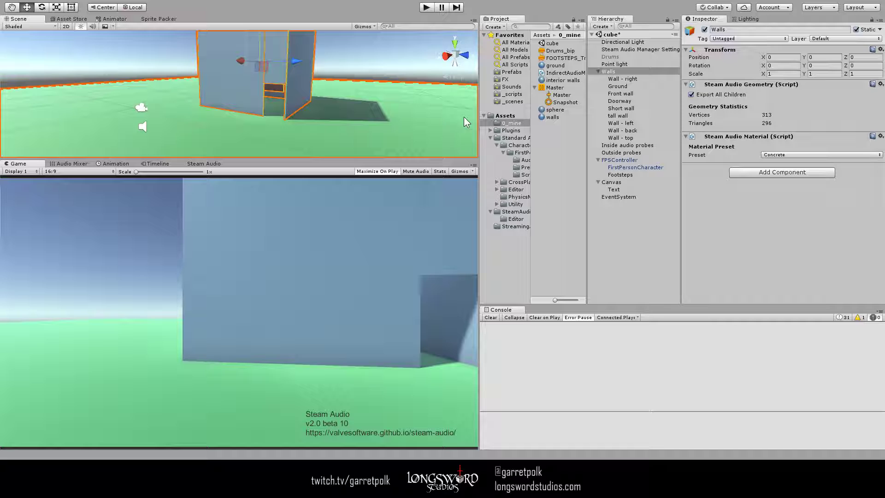
# - Activate the Drums object inside the building and disable its Indirect Audio Mgr script
pyautogui.click(629, 58)
pyautogui.click(704, 30)
pyautogui.press('w')
pyautogui.moveTo(336, 79); pyautogui.dragTo(296, 99, button='right')
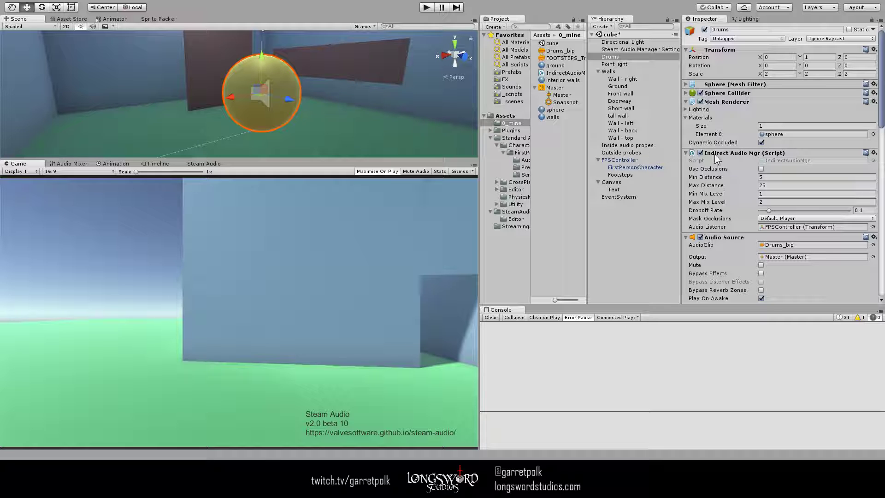
pyautogui.click(700, 153)
# - Select and frame the Footsteps object under FPSController, and examine its Audio Source settings and placement
pyautogui.click(628, 174)
pyautogui.doubleClick(629, 174)
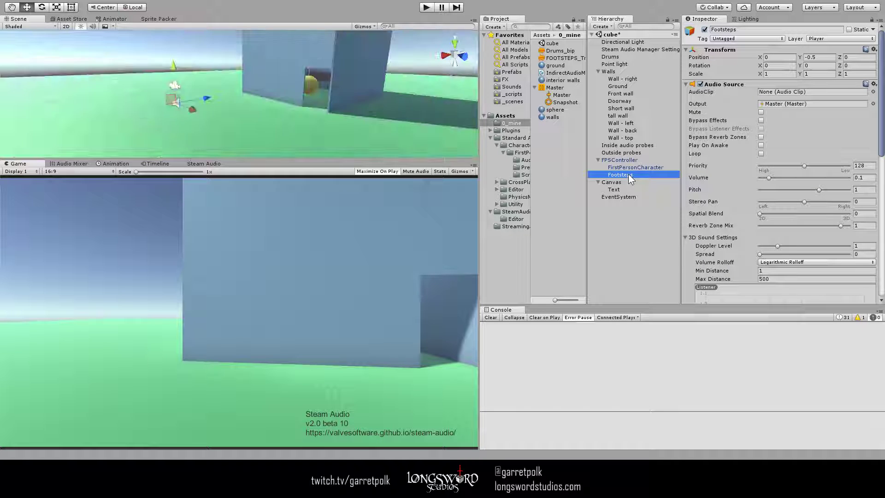
pyautogui.moveTo(349, 95); pyautogui.dragTo(367, 85, button='right')
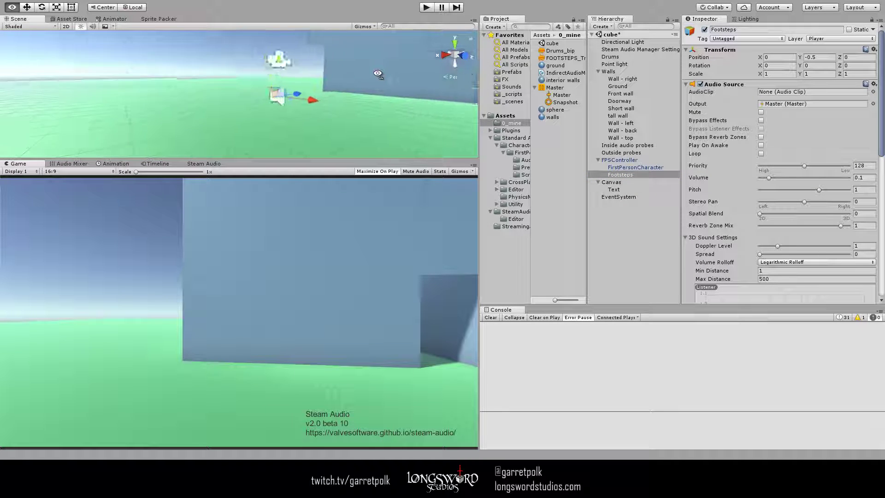
pyautogui.doubleClick(640, 174)
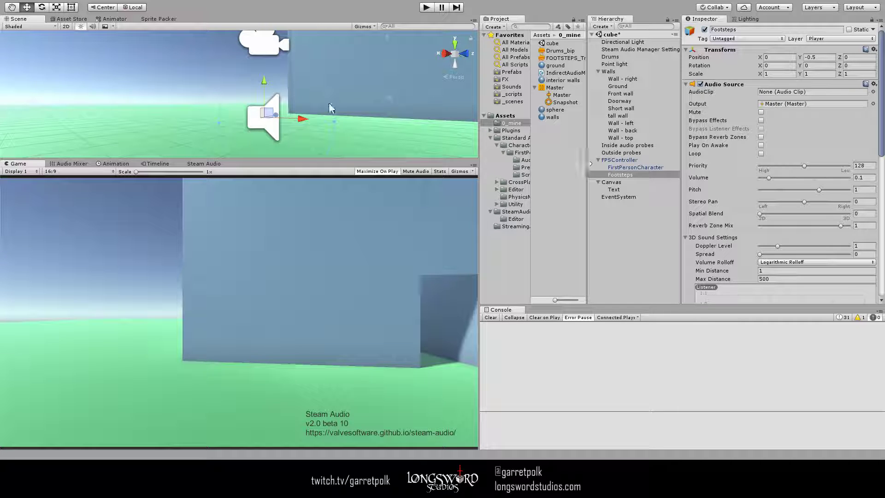
pyautogui.moveTo(378, 87); pyautogui.dragTo(397, 101, button='right')
pyautogui.press('s')
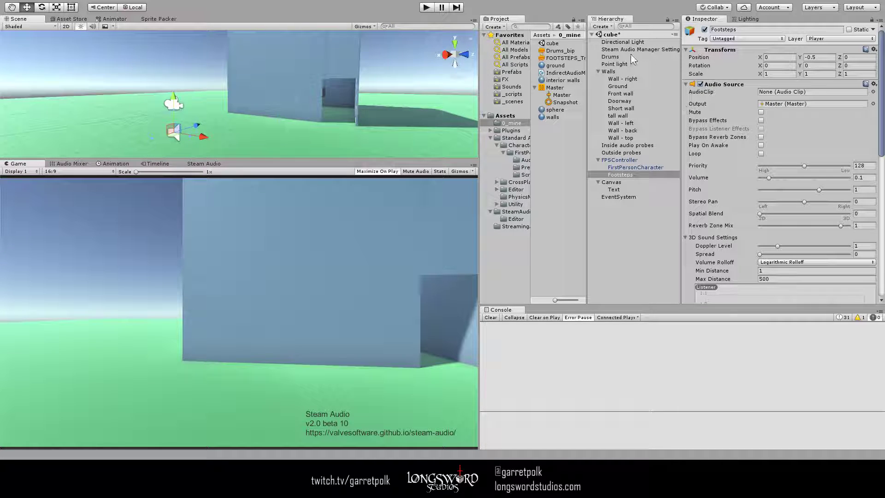
# - Run the scene and walk the player across the ground and through the building's doorway to hear the drums
pyautogui.click(426, 8)
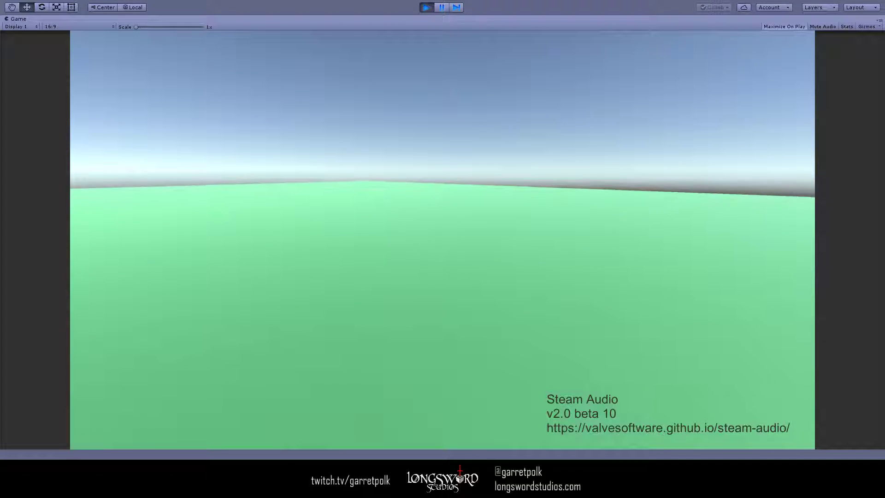
pyautogui.press('s')
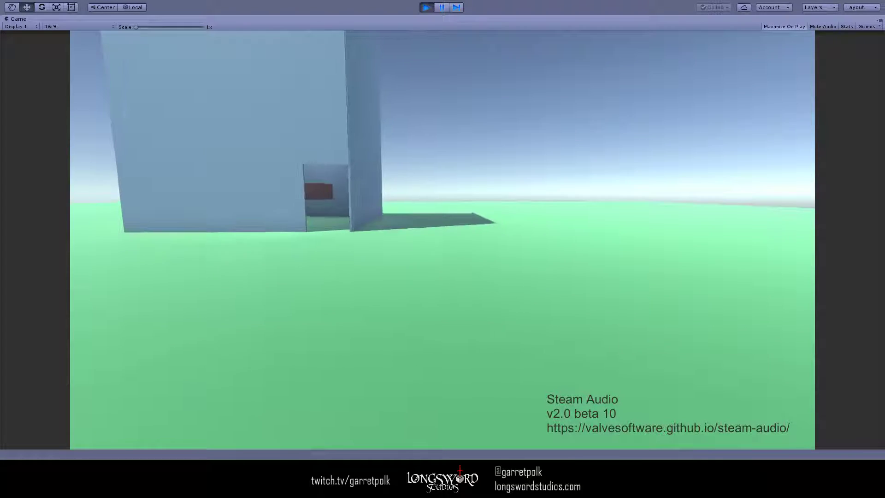
pyautogui.press('w')
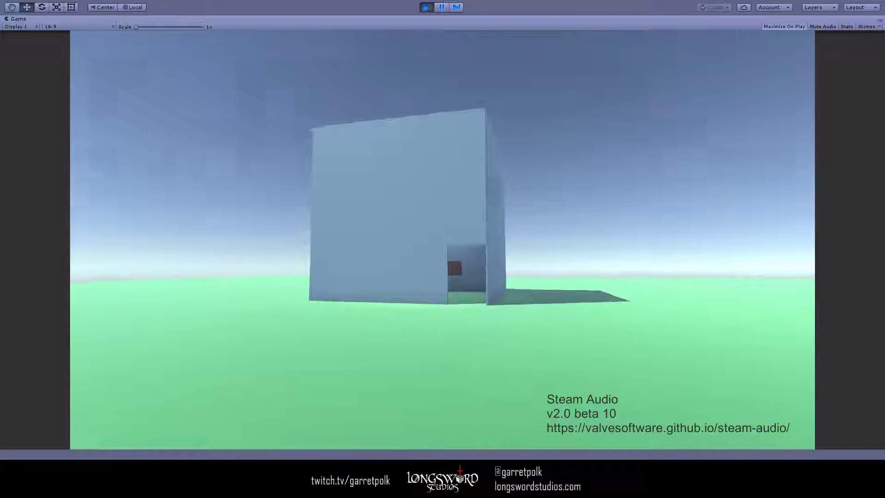
pyautogui.press('d')
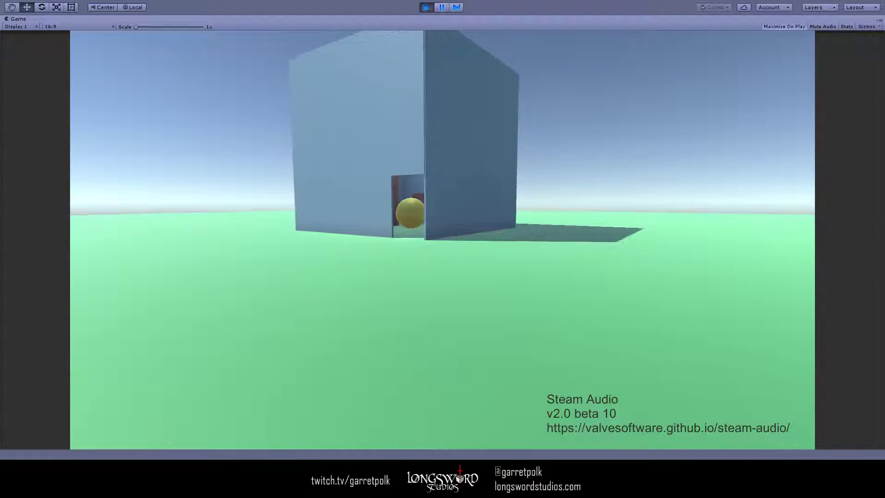
pyautogui.press('w')
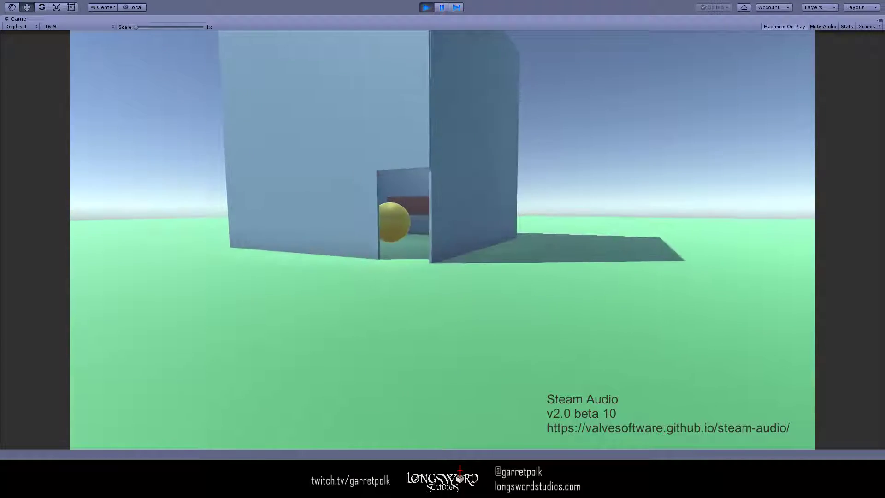
pyautogui.press('w')
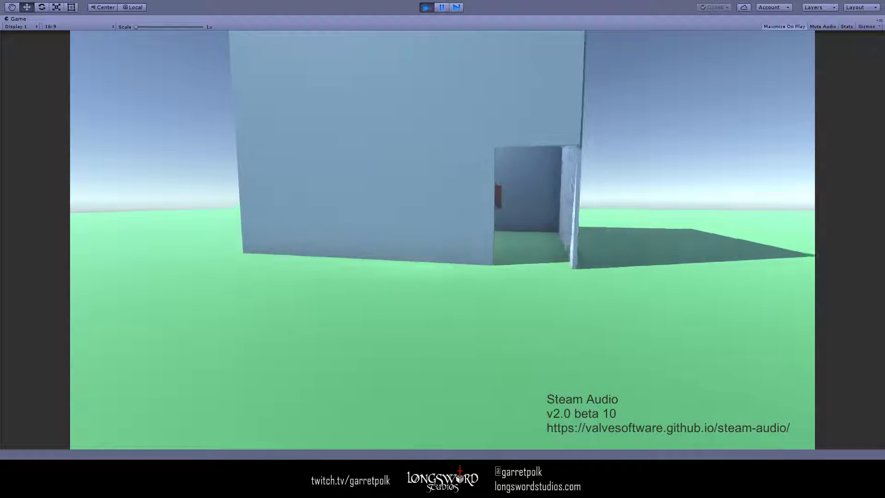
pyautogui.press('w')
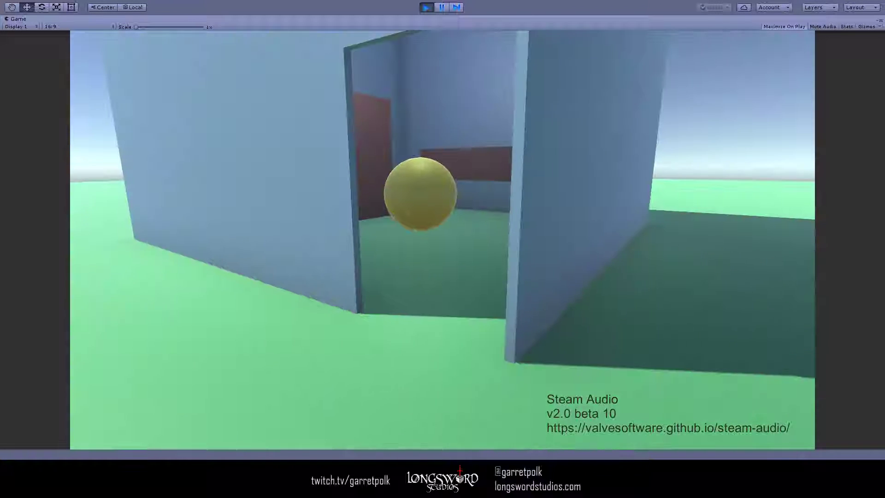
pyautogui.press('w')
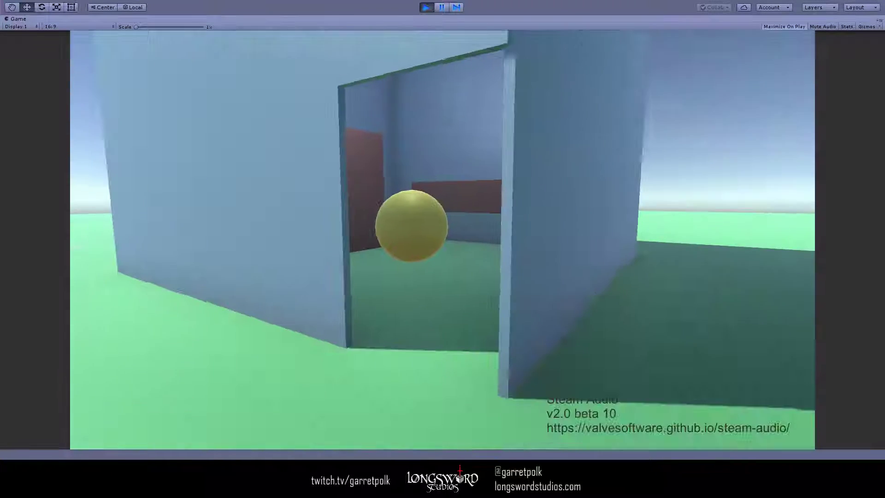
pyautogui.press('w')
pyautogui.press('w')
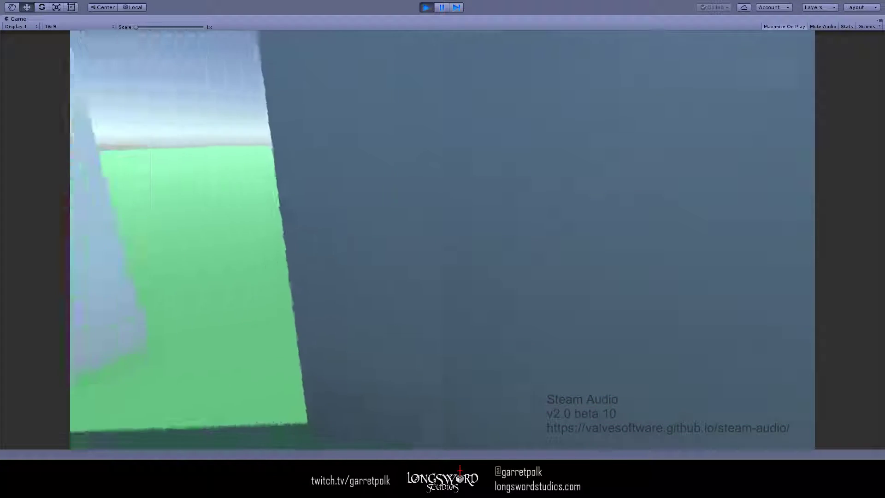
# - Walk the player away from the building to compare the sound outside, and end the play test
pyautogui.press('w')
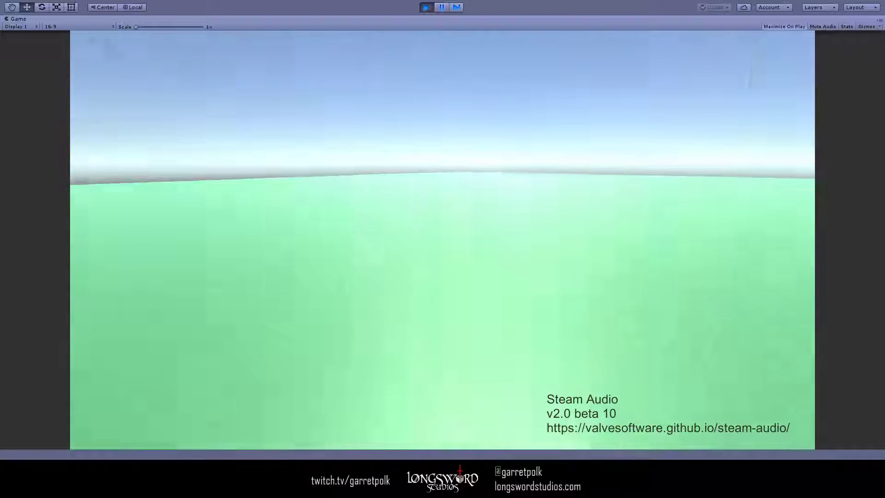
pyautogui.press('a')
pyautogui.press('a')
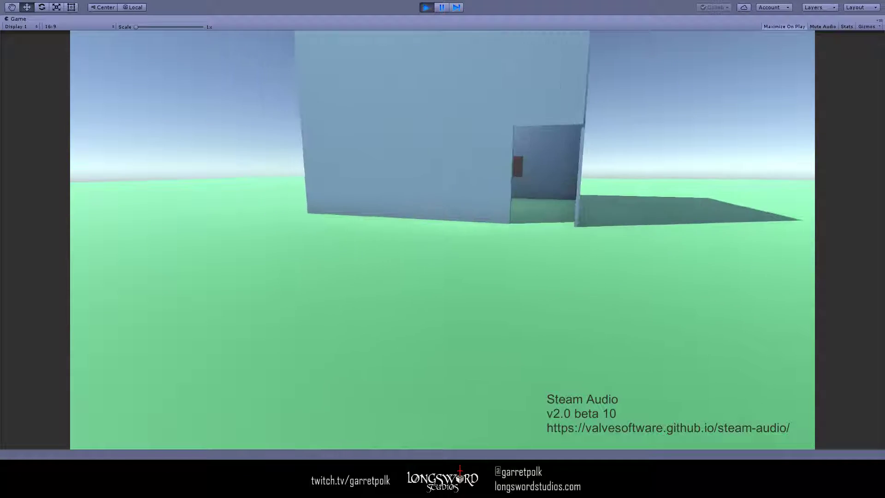
pyautogui.press('s')
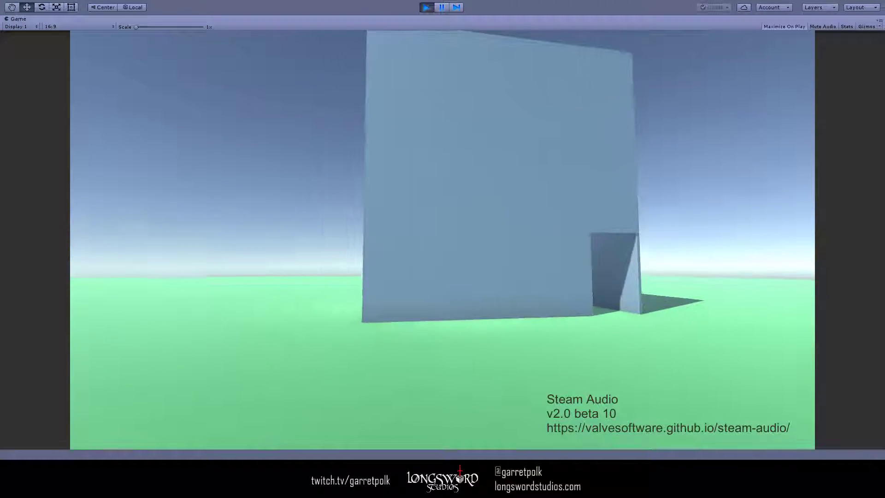
pyautogui.press('w')
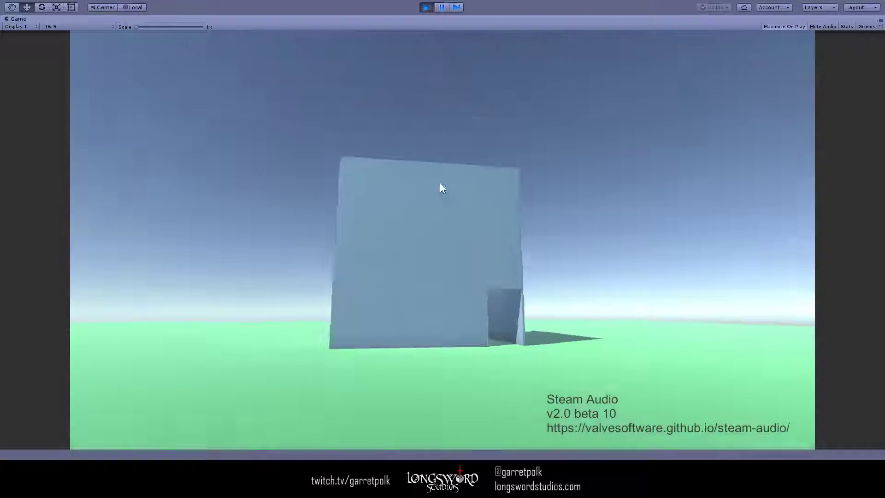
pyautogui.click(440, 7)
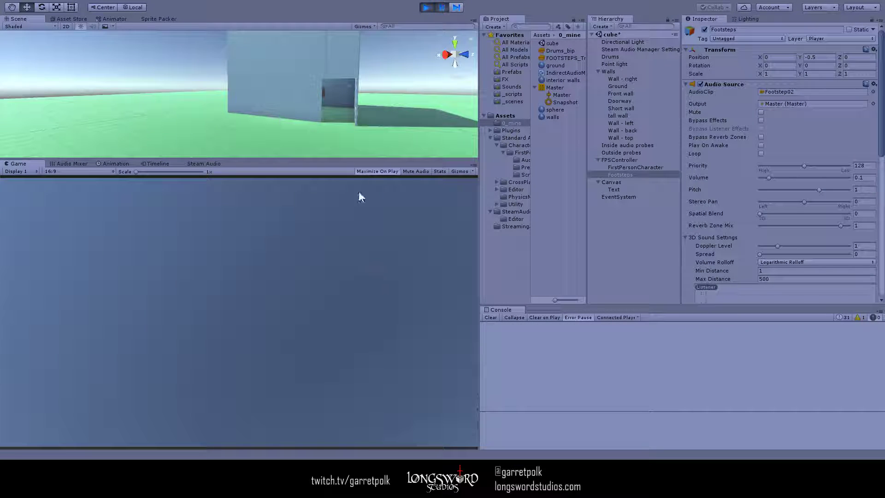
pyautogui.moveTo(375, 103); pyautogui.dragTo(341, 205, button='right')
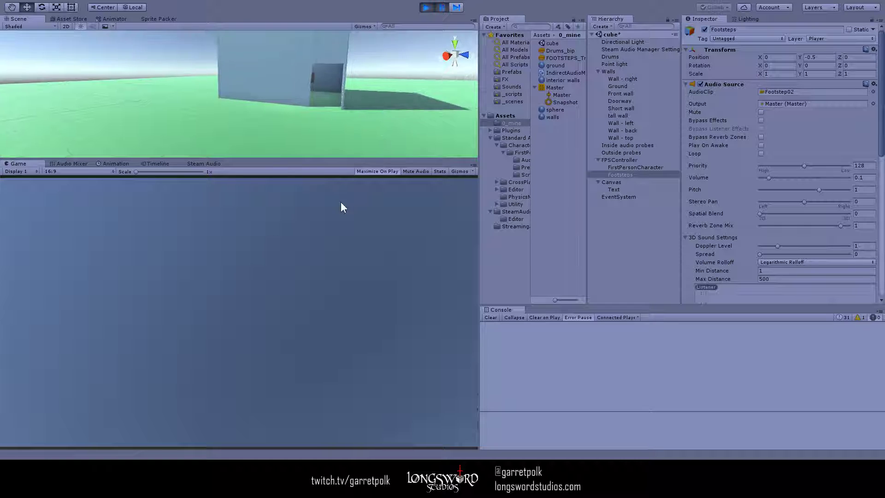
pyautogui.click(426, 7)
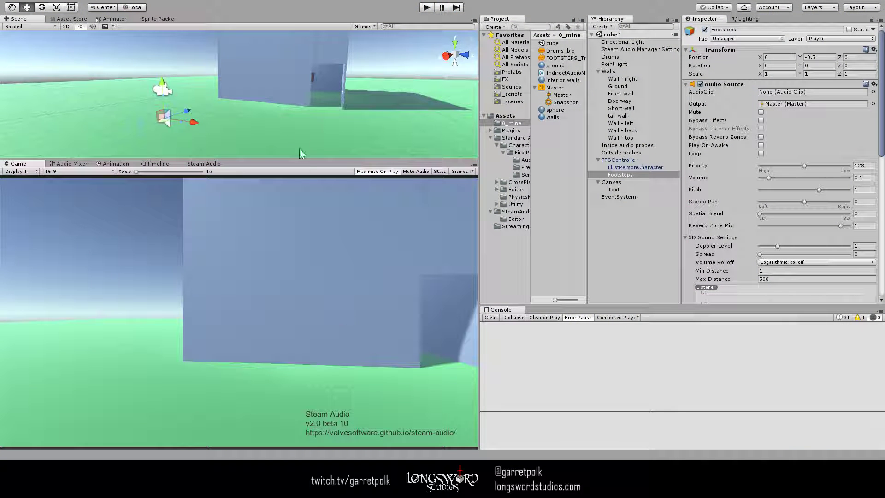
# - Select the Inside audio probes object, enlarge the Scene view, and examine the probe points around the drums
pyautogui.moveTo(299, 153); pyautogui.dragTo(364, 95, button='right')
pyautogui.press('w')
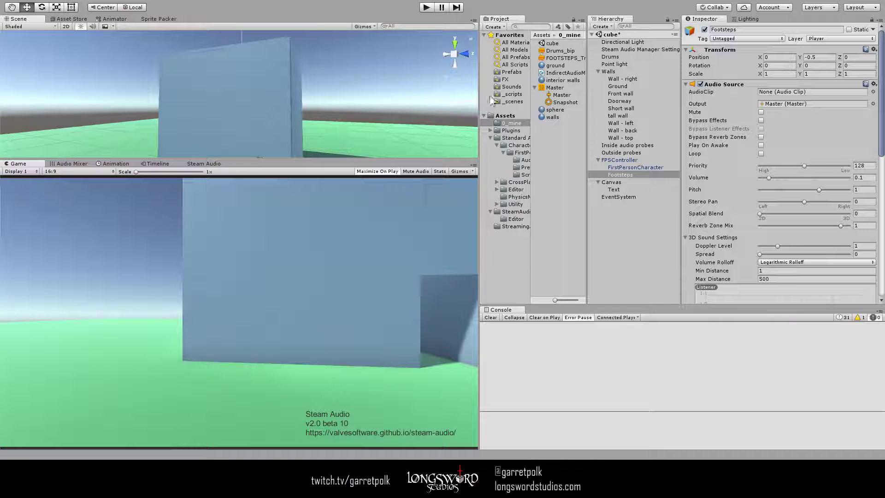
pyautogui.click(628, 145)
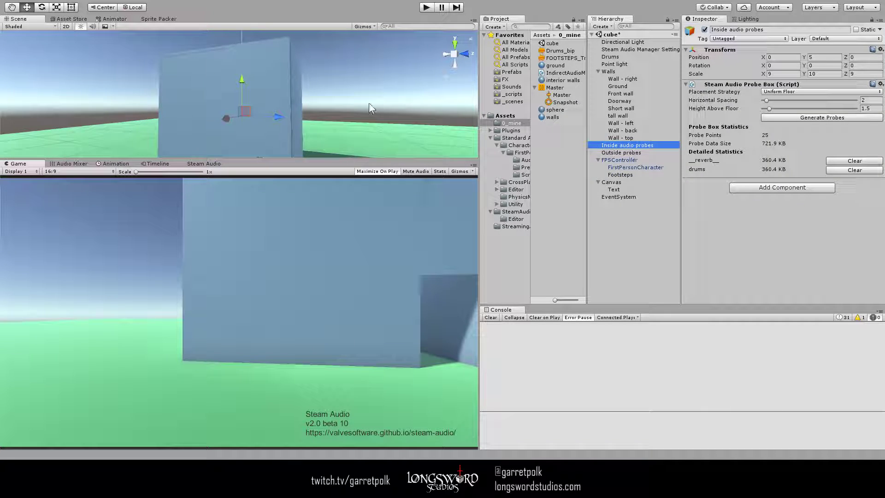
pyautogui.moveTo(368, 103); pyautogui.dragTo(391, 158, button='right')
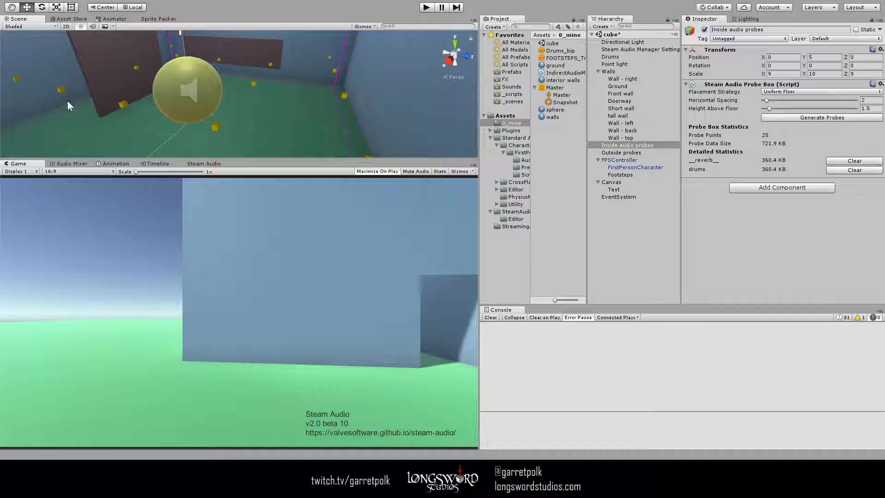
pyautogui.moveTo(375, 74); pyautogui.dragTo(351, 152, button='right')
pyautogui.moveTo(351, 158); pyautogui.dragTo(350, 261)
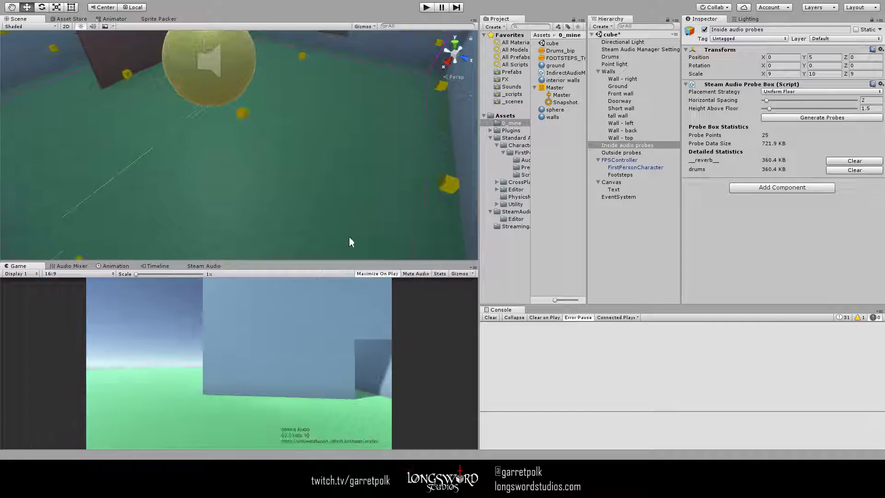
pyautogui.moveTo(349, 236); pyautogui.dragTo(340, 148, button='right')
# - Select the Outside probes object and examine its probe box around the building
pyautogui.click(644, 154)
pyautogui.press('w')
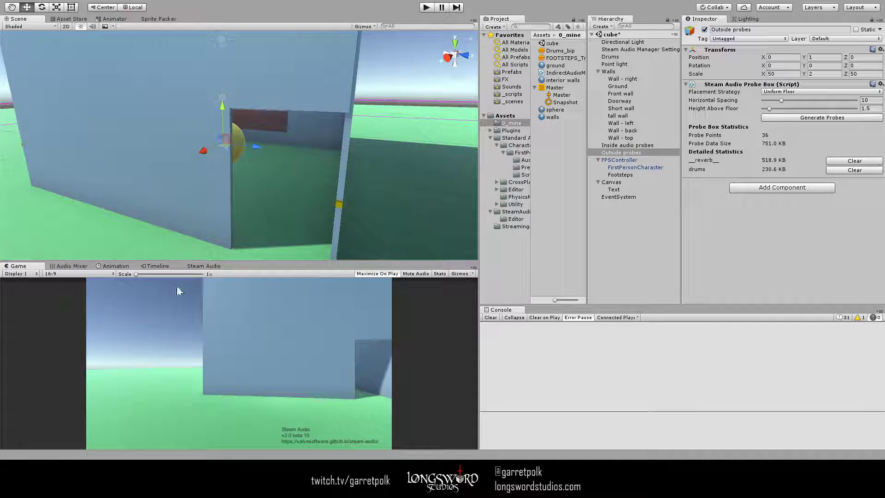
# - Show the global Steam Audio settings and review the Drums object's Audio Source and Steam Audio Source settings
pyautogui.click(206, 268)
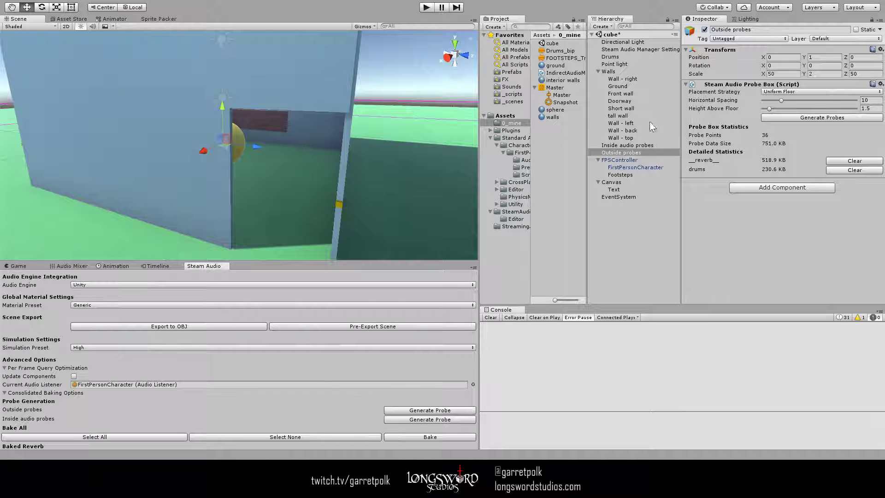
pyautogui.click(632, 56)
pyautogui.scroll(-5, 729, 180)
pyautogui.scroll(-4, 729, 181)
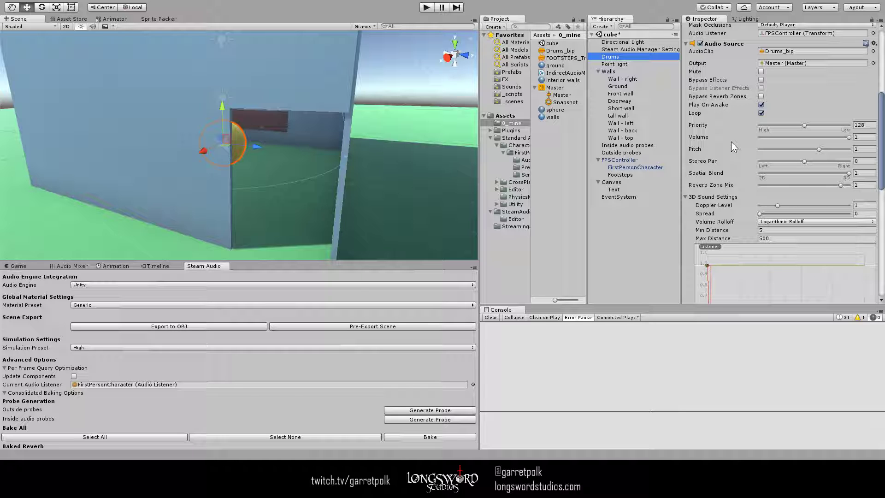
pyautogui.scroll(-10, 731, 142)
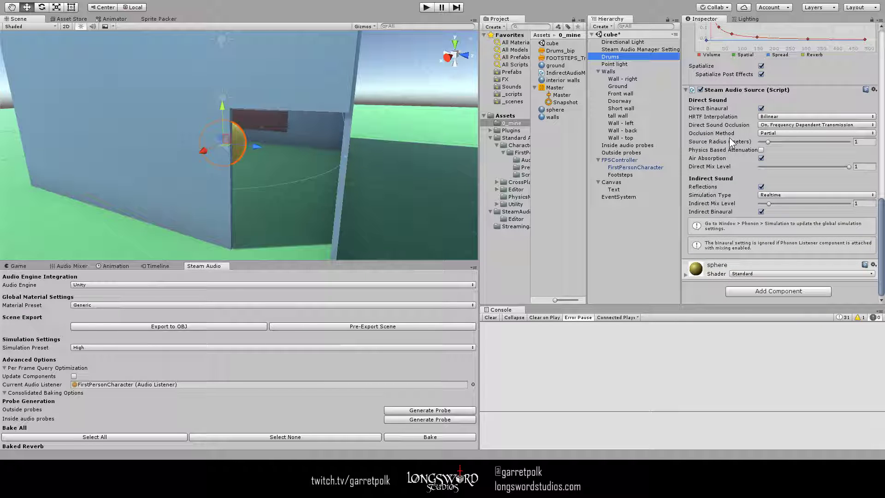
# - Review the Steam Audio Listener on FirstPersonCharacter and the audio source settings of the Footsteps object
pyautogui.click(636, 167)
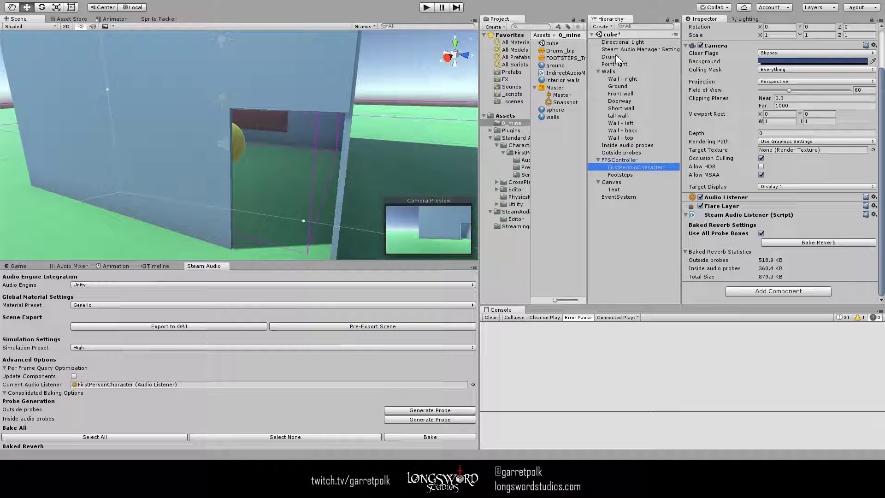
pyautogui.click(629, 175)
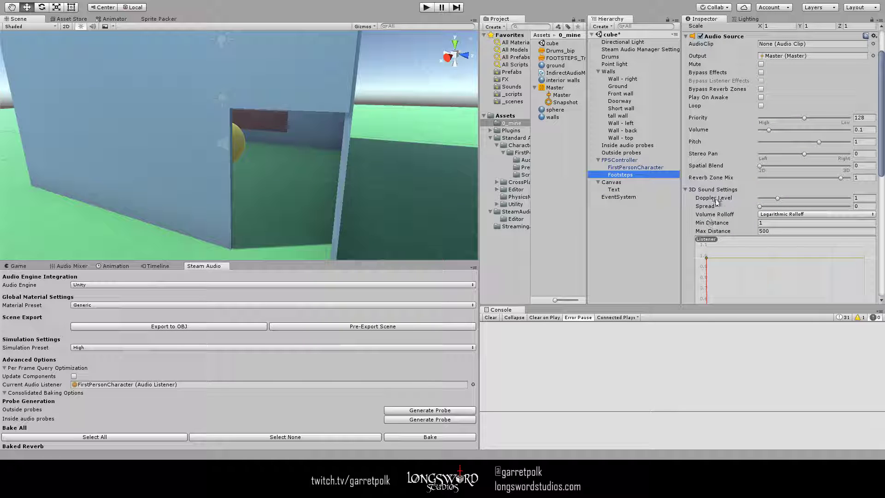
pyautogui.scroll(-5, 722, 169)
pyautogui.scroll(6, 715, 163)
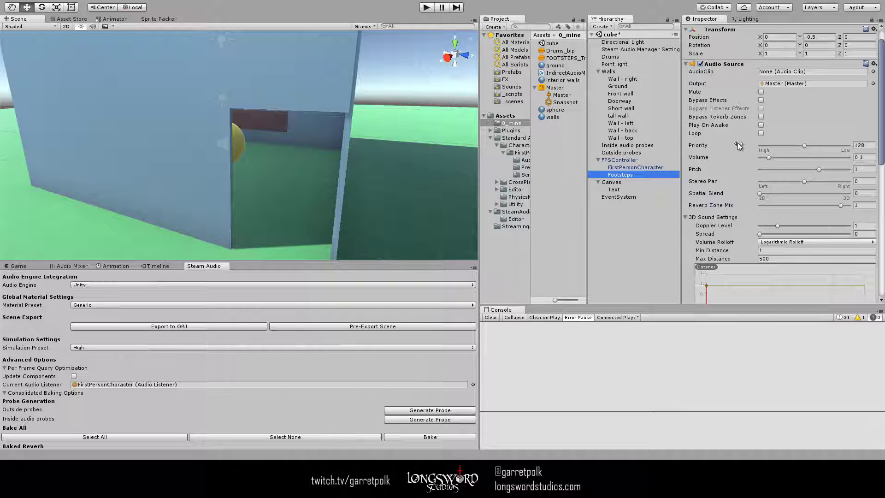
pyautogui.scroll(-5, 730, 146)
pyautogui.scroll(5, 760, 85)
pyautogui.scroll(-10, 742, 143)
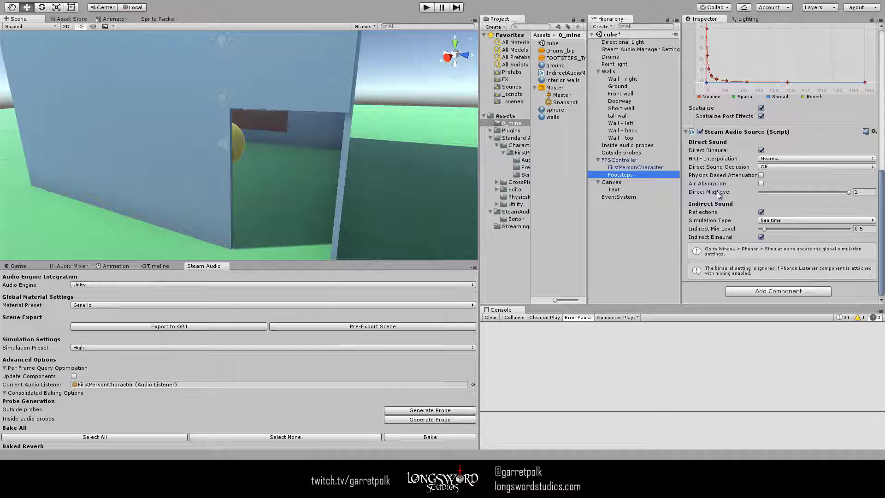
# - Bring the drums sphere into view in the doorway and examine the Drums object's direct sound occlusion, occlusion method and 3D sound settings
pyautogui.keyDown('alt'); pyautogui.moveTo(435, 161); pyautogui.dragTo(378, 184); pyautogui.keyUp('alt')
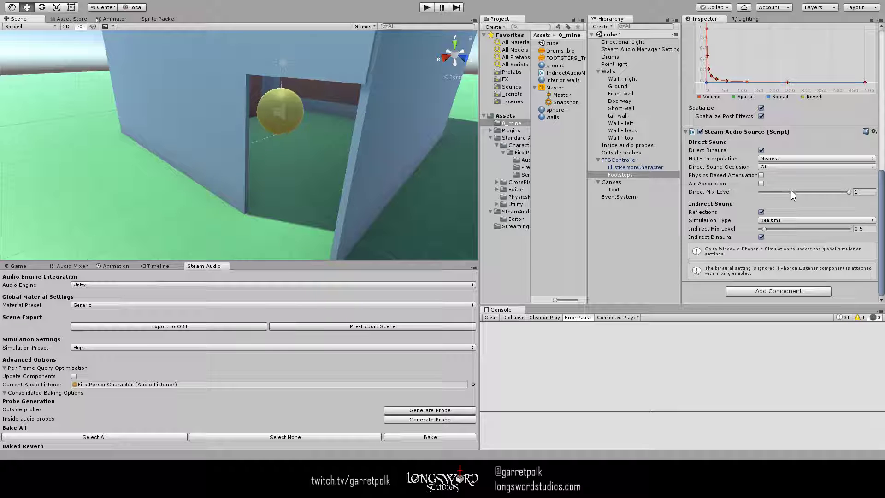
pyautogui.click(627, 57)
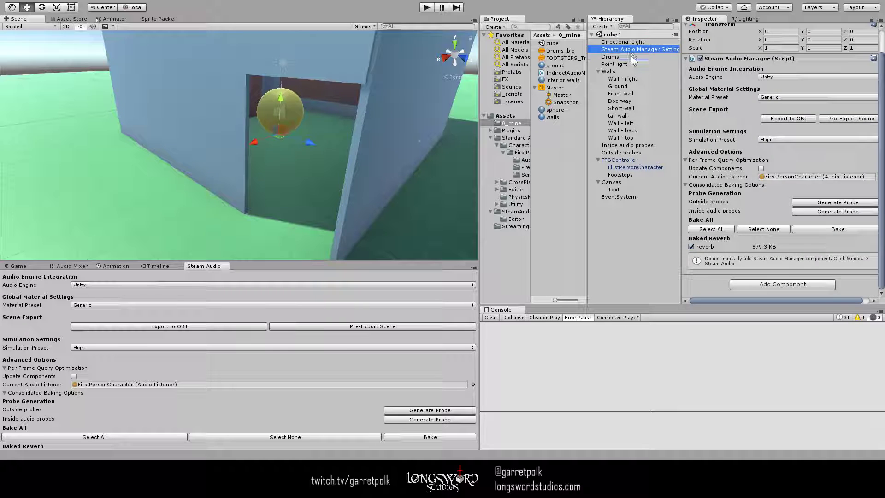
pyautogui.scroll(-10, 743, 150)
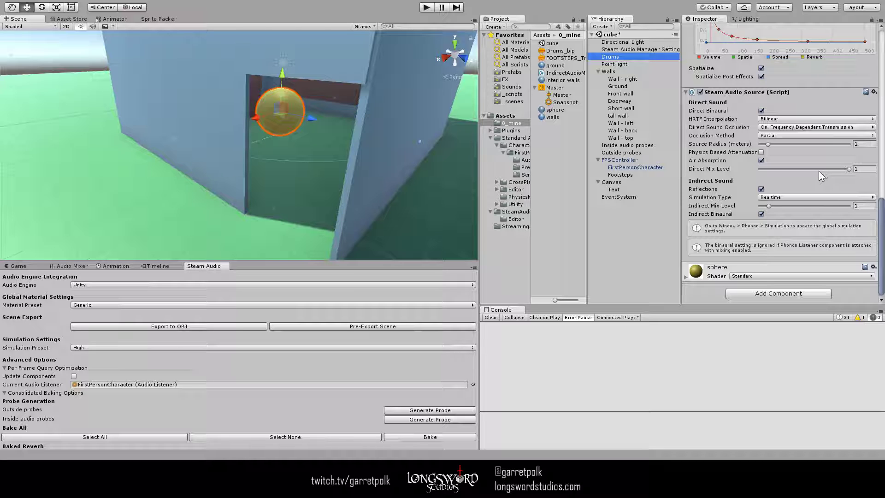
pyautogui.click(730, 127)
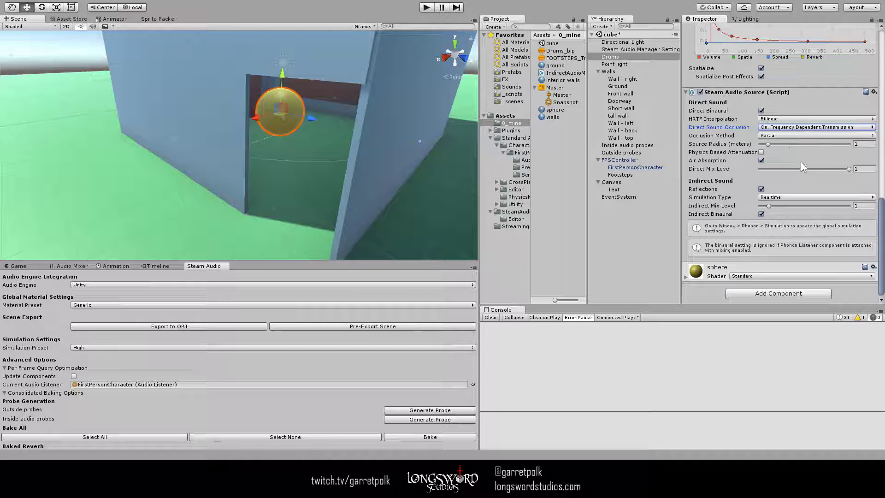
pyautogui.press('Tab')
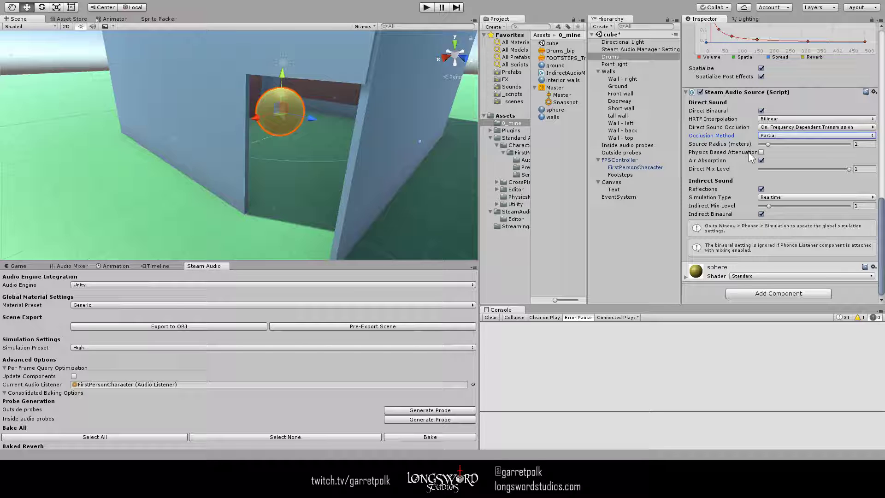
pyautogui.scroll(7, 749, 156)
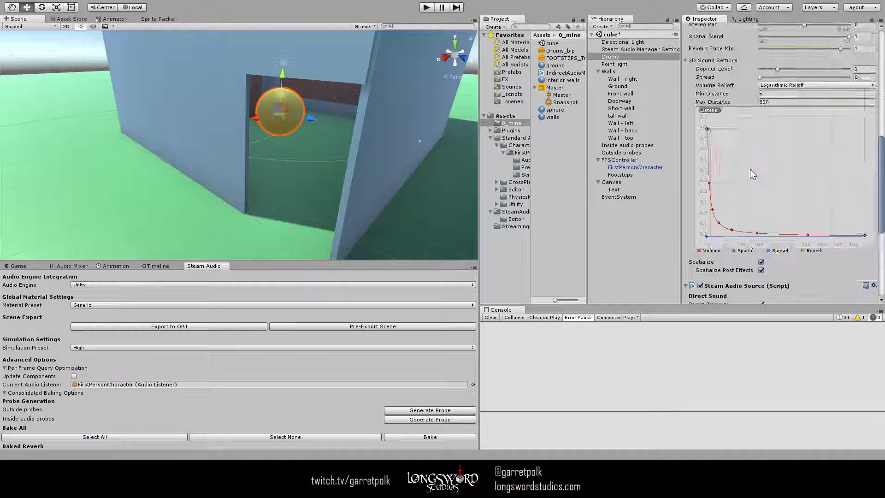
pyautogui.scroll(1, 750, 169)
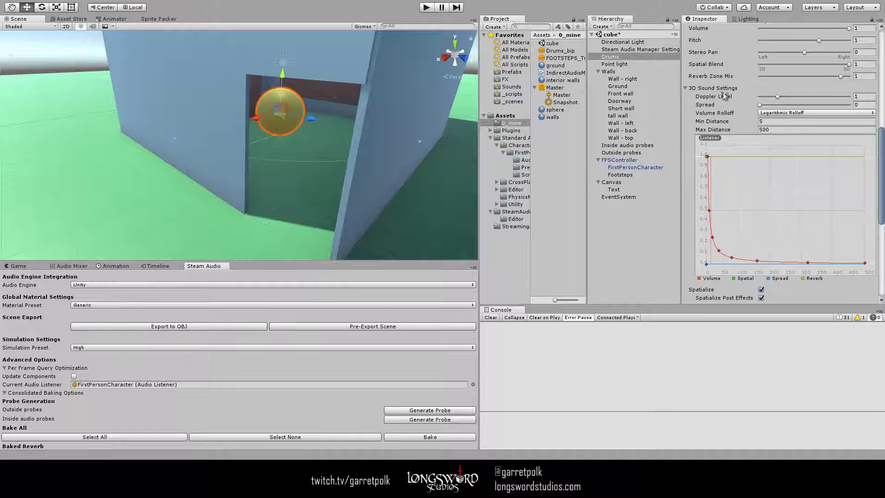
pyautogui.scroll(2, 735, 100)
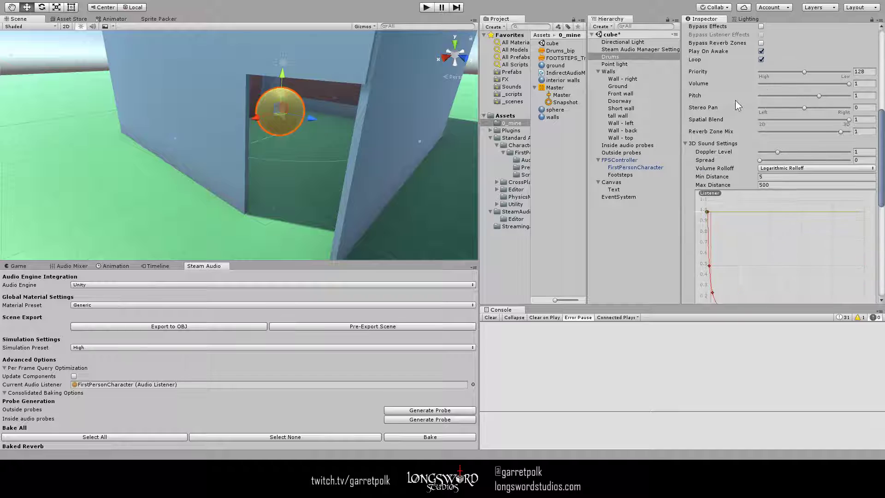
pyautogui.scroll(1, 732, 100)
pyautogui.scroll(-10, 724, 179)
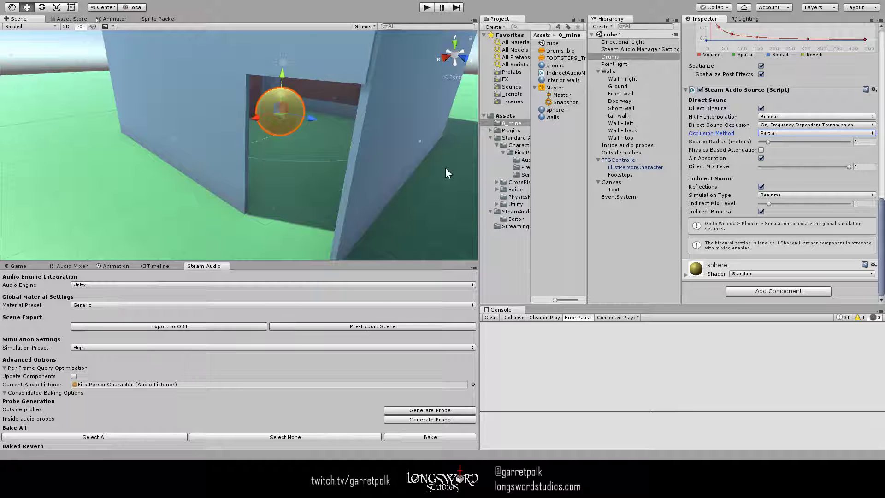
# - Turn Reflections off and back on for the Drums source, and examine its Simulation Type
pyautogui.click(761, 187)
pyautogui.click(760, 251)
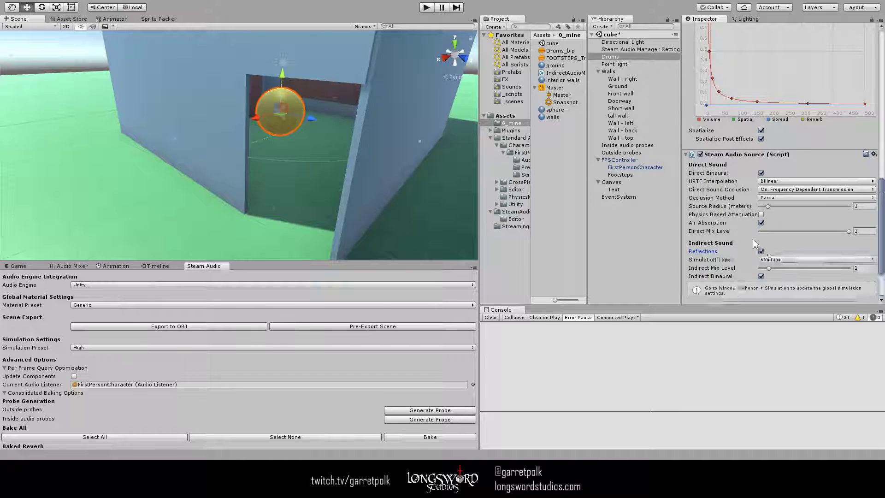
pyautogui.scroll(-3, 756, 235)
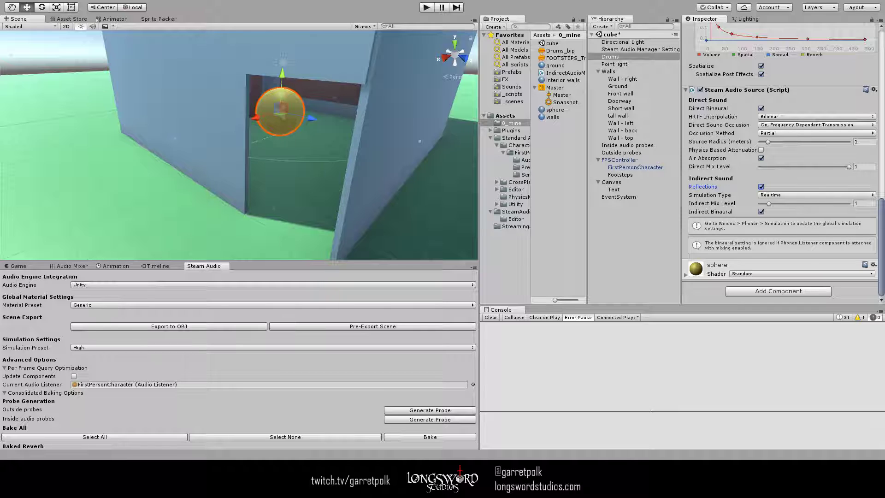
pyautogui.click(786, 193)
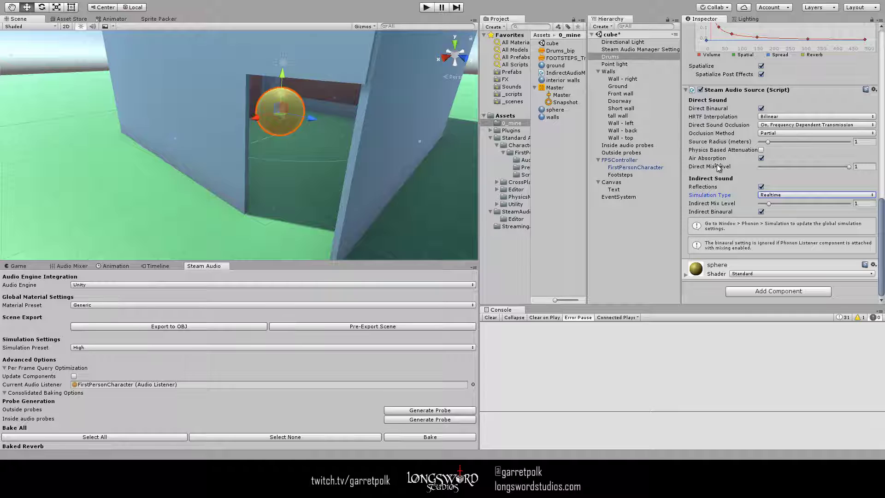
# - Try a different Indirect Mix Level on the Drums source, set it back to 1, and review the Indirect Audio Mgr settings
pyautogui.click(769, 205)
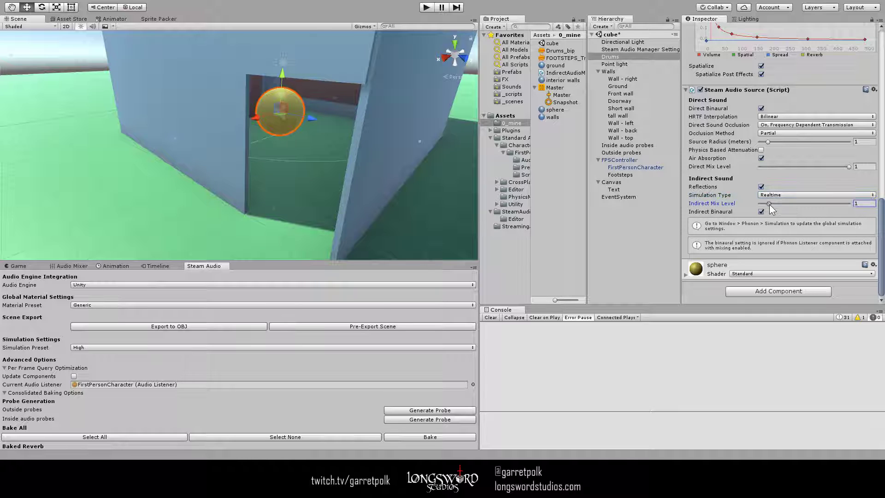
pyautogui.moveTo(770, 204)
pyautogui.mouseDown()
pyautogui.moveTo(841, 205)
pyautogui.moveTo(764, 205)
pyautogui.moveTo(791, 208)
pyautogui.moveTo(767, 206)
pyautogui.moveTo(775, 207)
pyautogui.mouseUp()
pyautogui.click(867, 203)
pyautogui.write('1')
pyautogui.scroll(10, 751, 206)
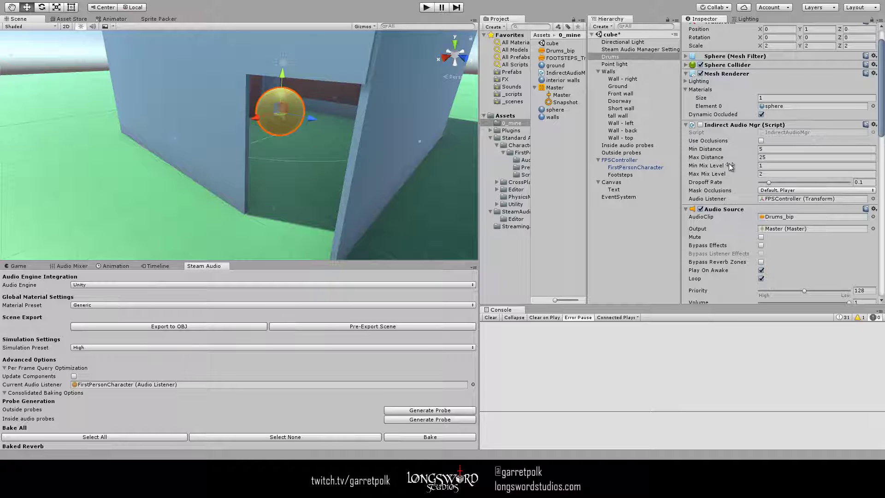
pyautogui.scroll(-10, 728, 163)
pyautogui.click(748, 208)
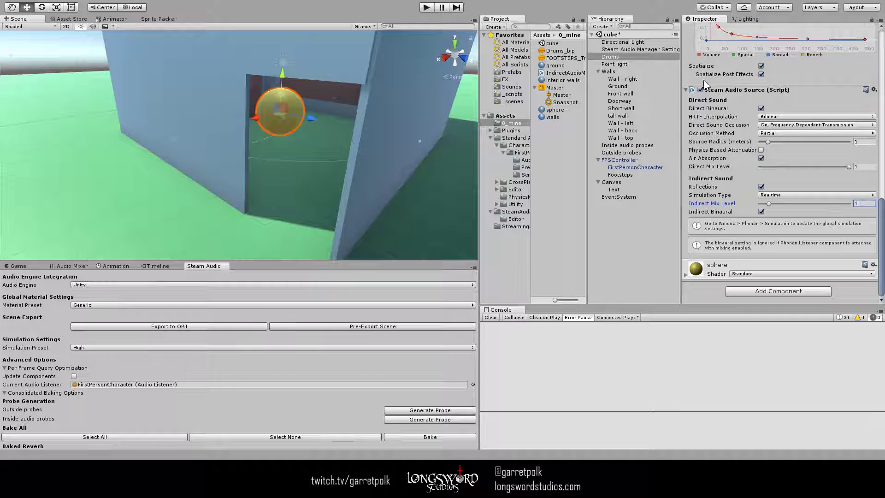
# - Deactivate the Footsteps object under FPSController after checking its Steam Audio Source settings
pyautogui.click(637, 173)
pyautogui.scroll(4, 729, 93)
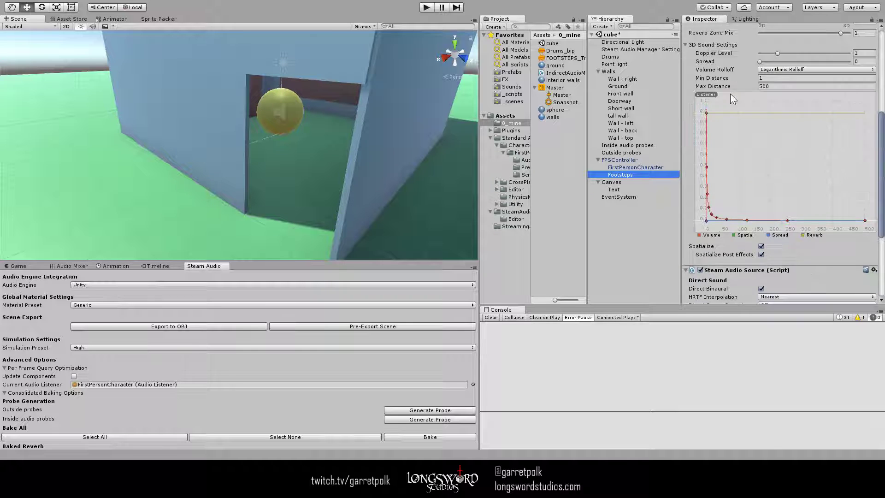
pyautogui.scroll(6, 732, 93)
pyautogui.click(710, 46)
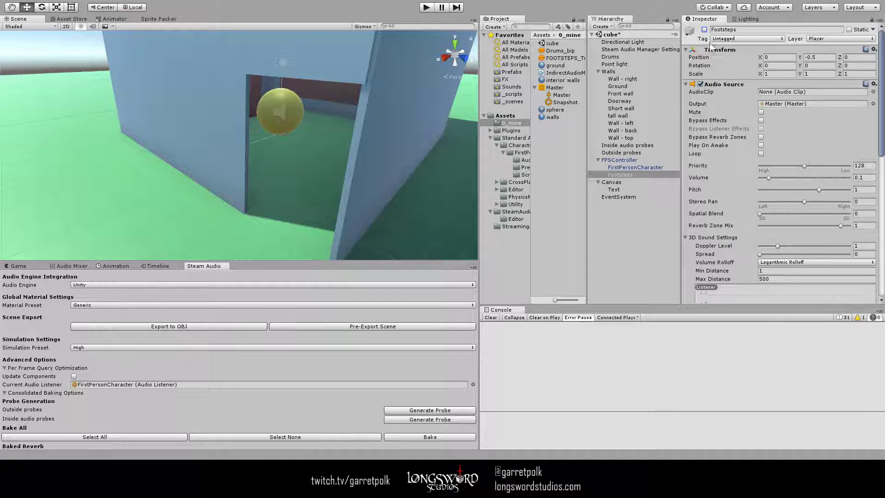
pyautogui.scroll(-10, 742, 172)
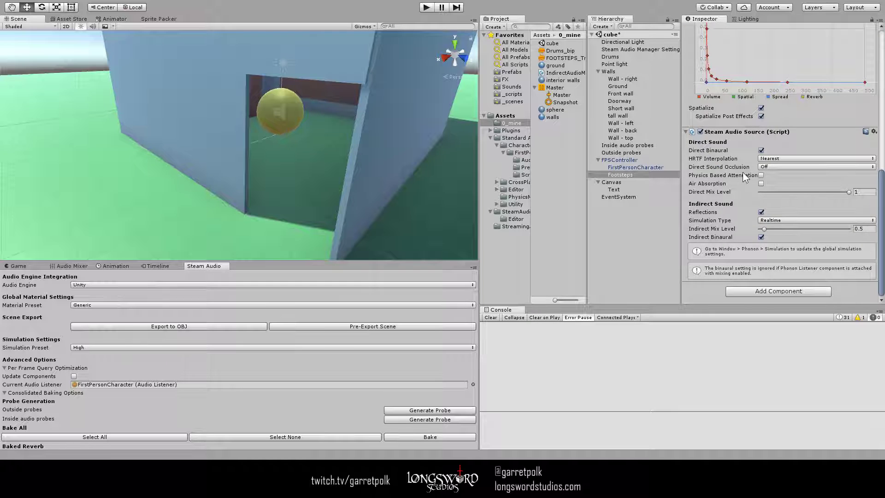
pyautogui.scroll(10, 742, 171)
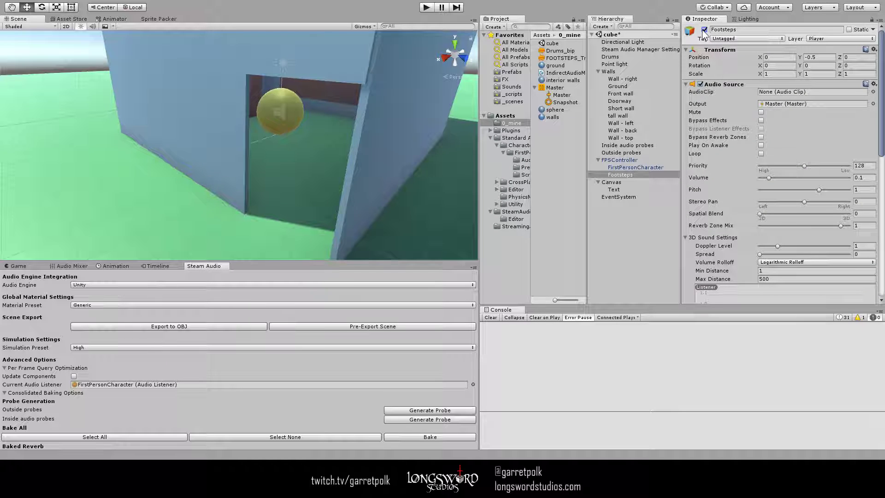
pyautogui.click(703, 30)
# - Turn off Reflections in the Drums object's Steam Audio Source
pyautogui.click(627, 42)
pyautogui.click(627, 56)
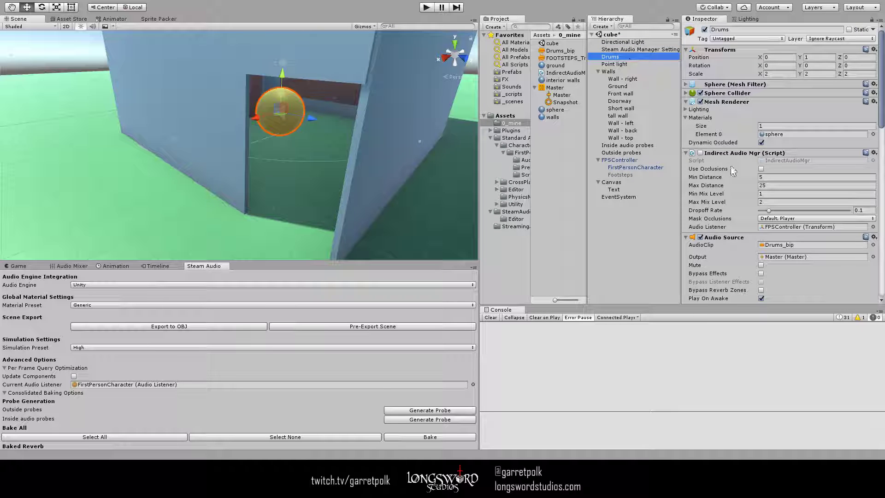
pyautogui.scroll(-10, 730, 165)
pyautogui.scroll(-3, 730, 171)
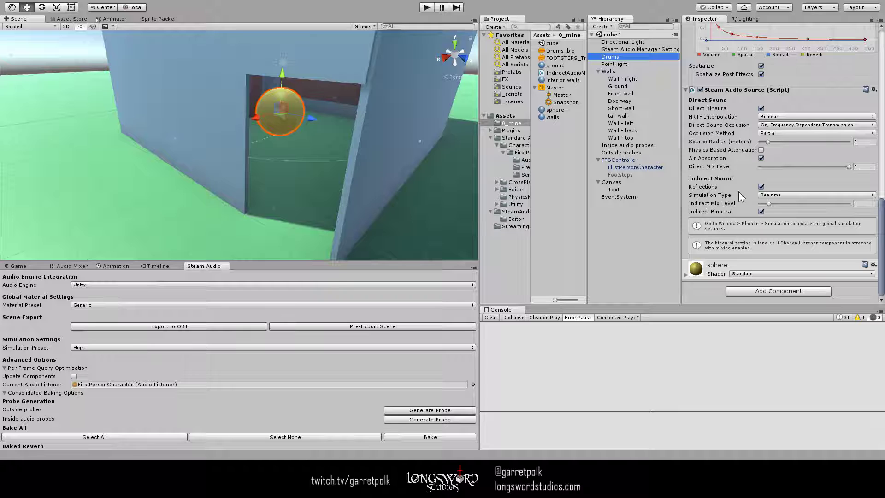
pyautogui.click(761, 186)
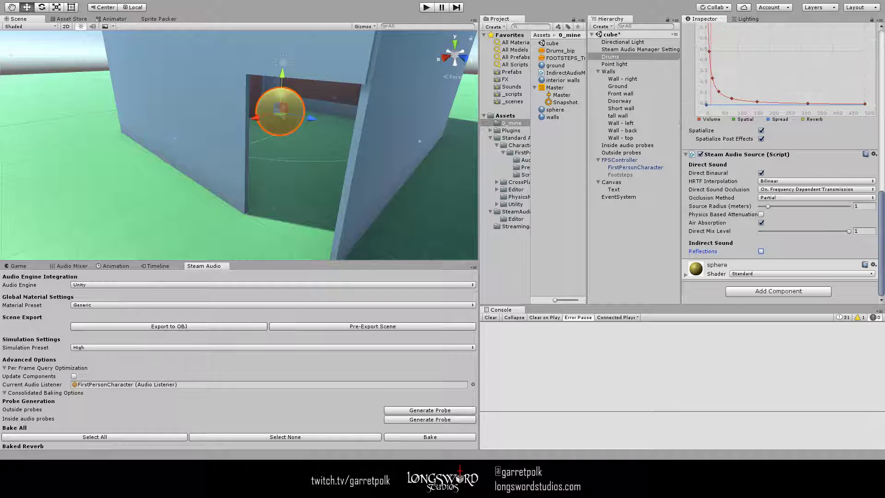
# - Run the scene and walk the player back and forth outside the doorway to hear the drums without reflections
pyautogui.click(427, 7)
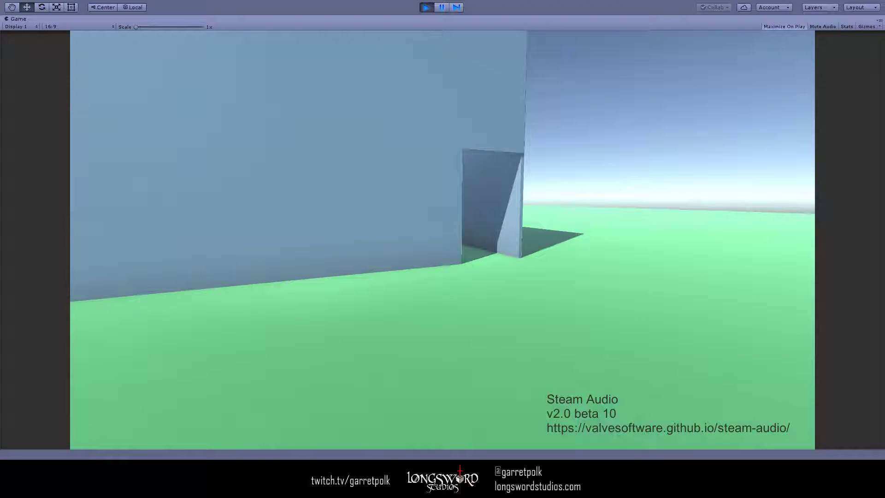
pyautogui.press('d')
pyautogui.press('w')
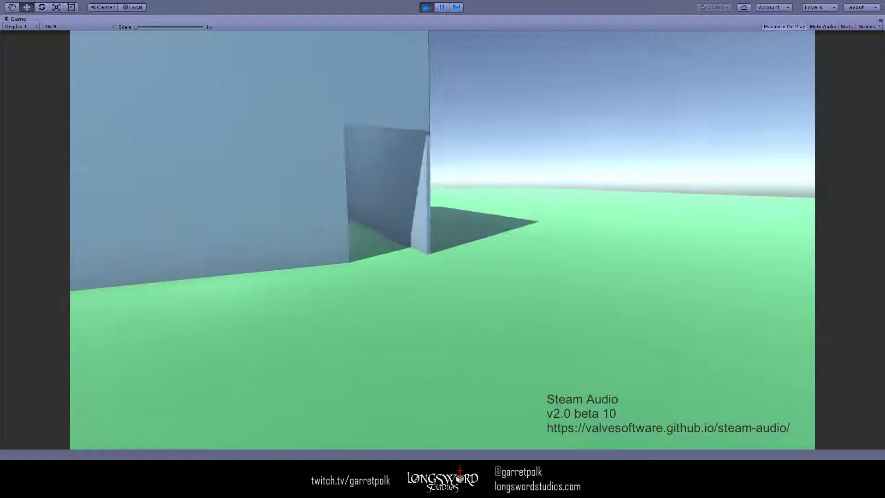
pyautogui.press('d')
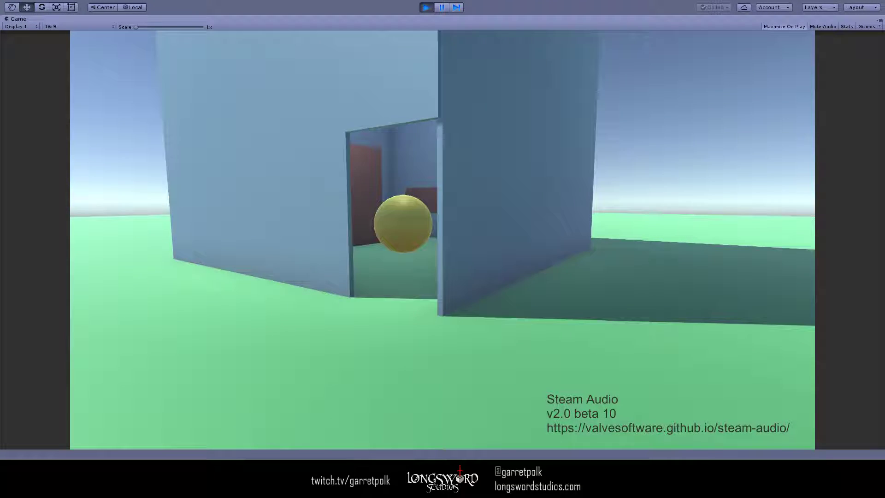
pyautogui.press('a')
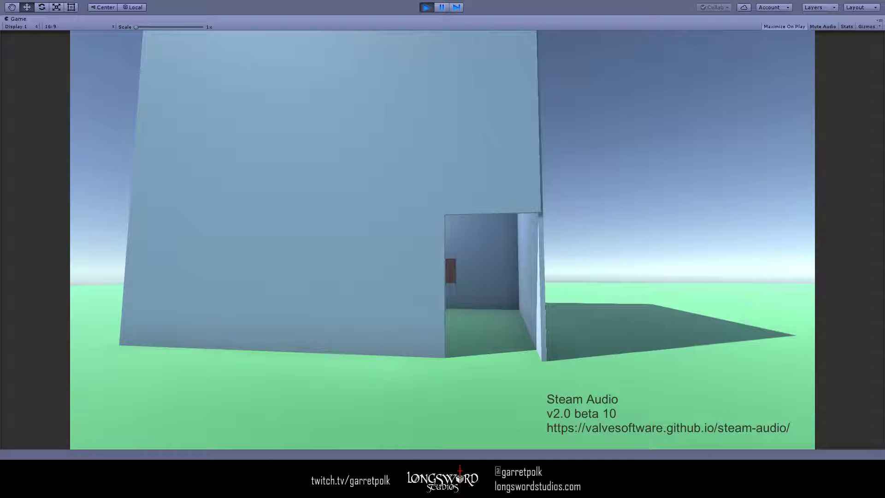
pyautogui.press('a')
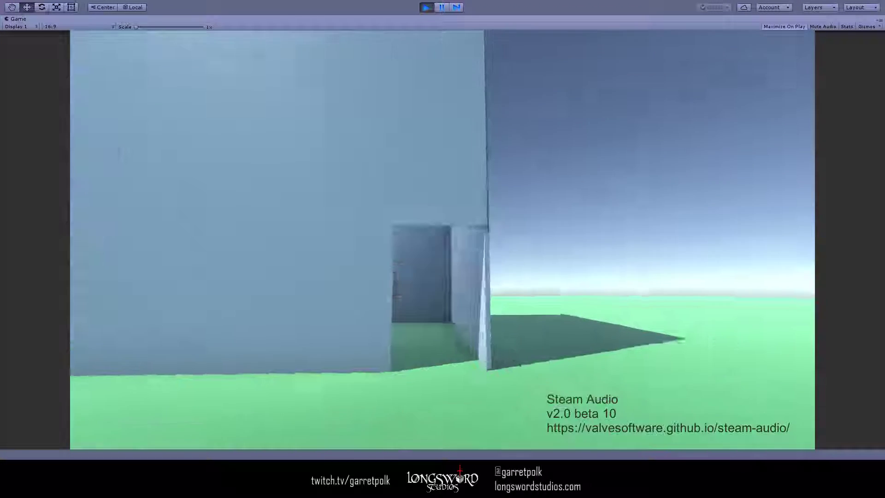
pyautogui.press('d')
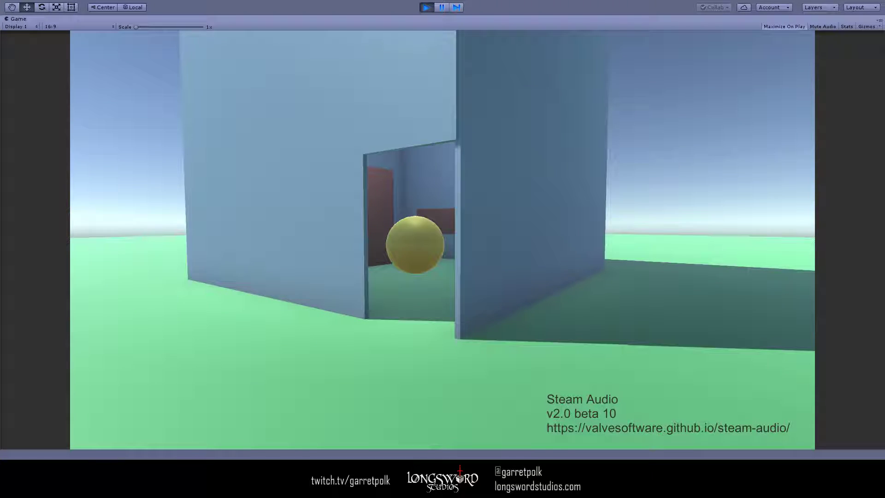
# - Walk the player sideways across the doorway and into the room to hear the drums' direct sound without reflections
pyautogui.press('d')
pyautogui.press('a')
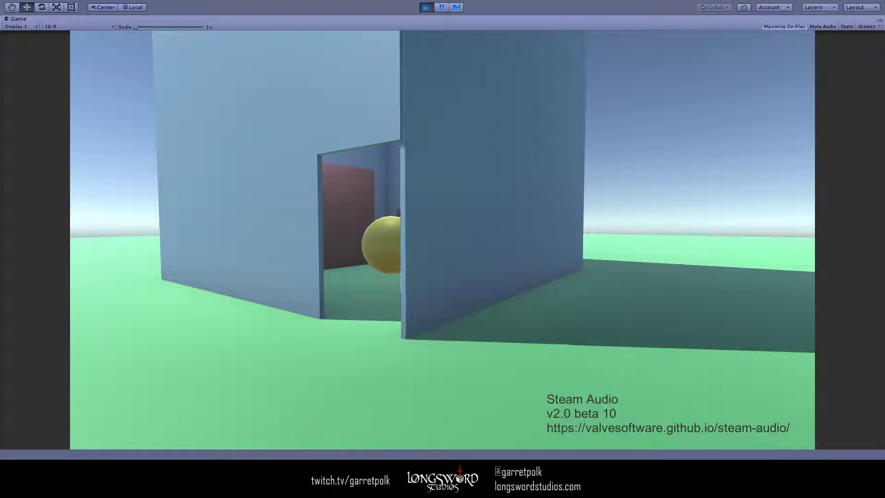
pyautogui.press('w')
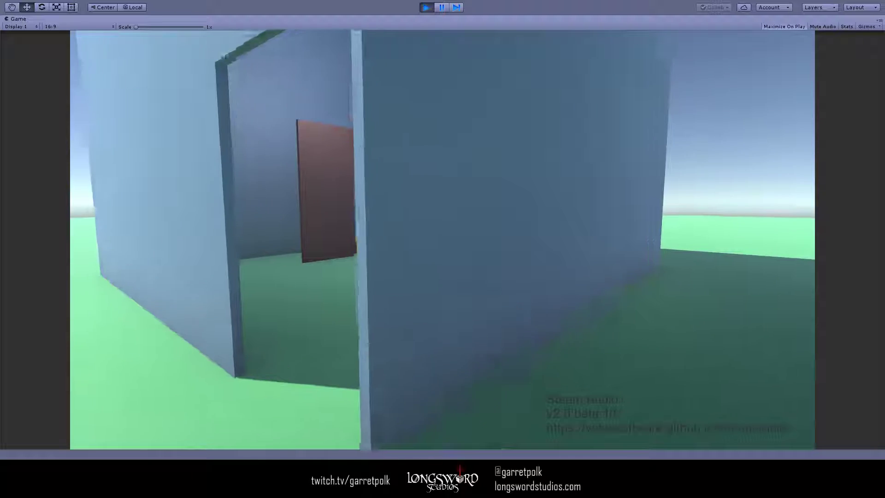
pyautogui.press('a')
pyautogui.press('a')
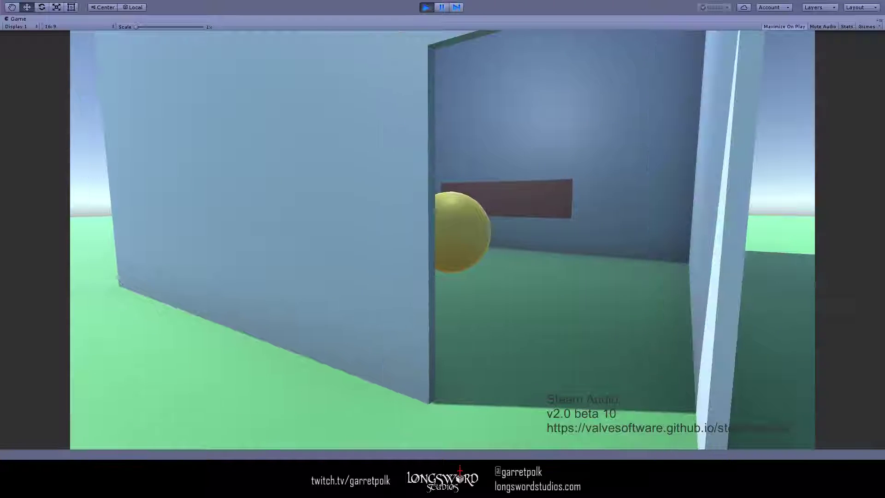
pyautogui.press('d')
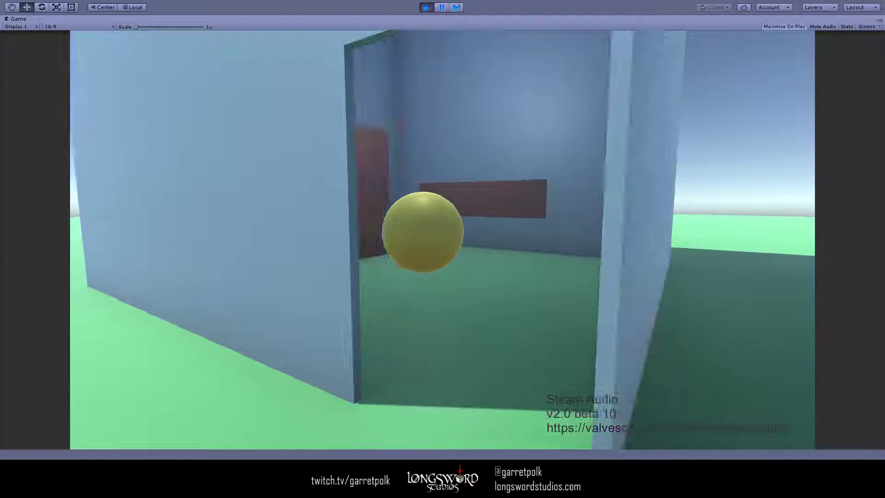
pyautogui.press('w')
pyautogui.press('w')
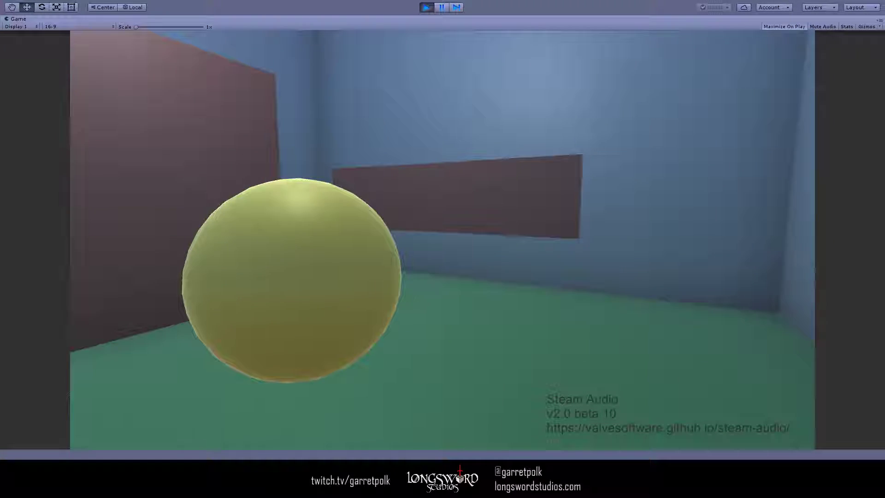
# - Circle the yellow drum sphere inside the room, passing behind both interior walls to hear the occlusion
pyautogui.press('d')
pyautogui.press('d')
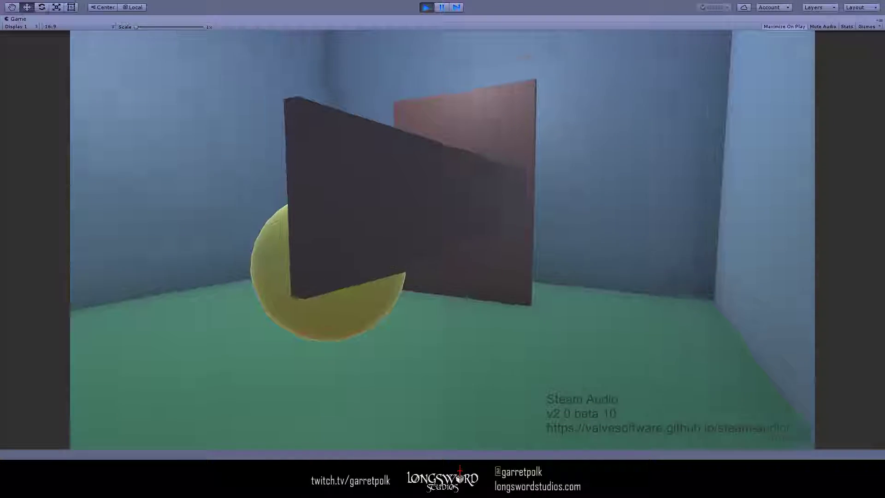
pyautogui.press('w')
pyautogui.press('s')
pyautogui.press('d')
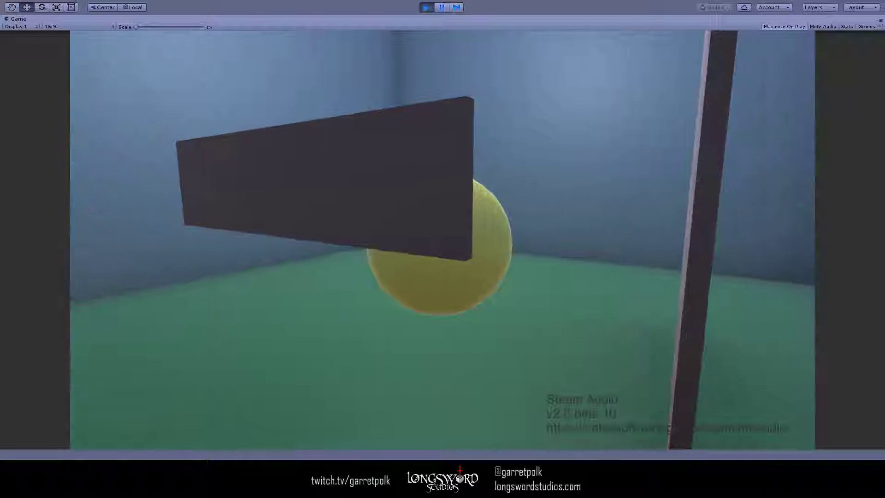
pyautogui.press('d')
pyautogui.press('d')
pyautogui.press('d')
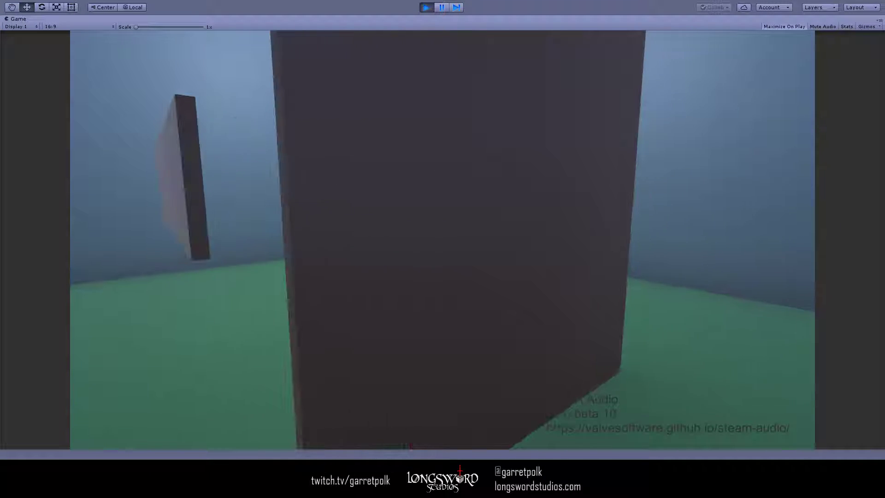
pyautogui.press('d')
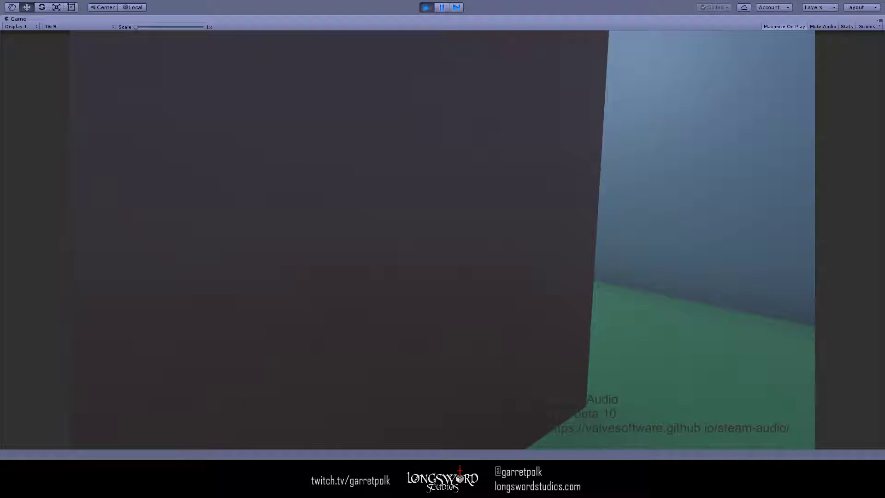
# - Walk the player around the interior wall and back out of the building, facing the doorway from a distance
pyautogui.press('a')
pyautogui.press('w')
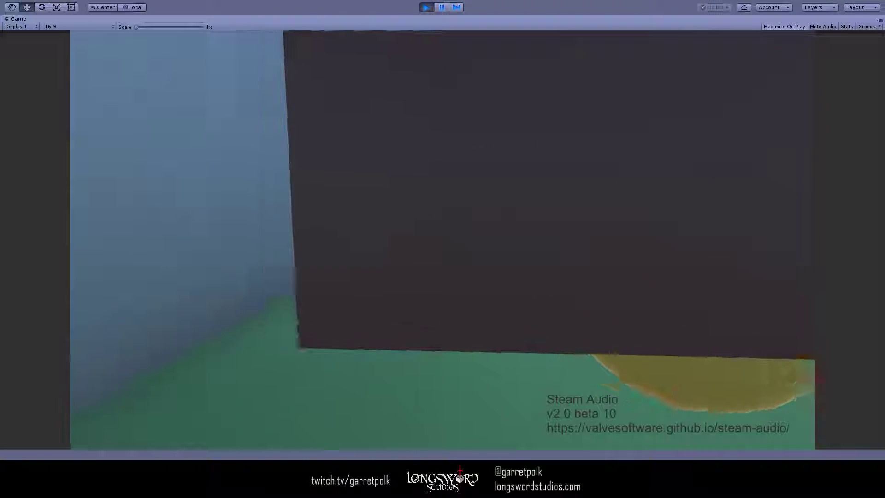
pyautogui.press('a')
pyautogui.press('s')
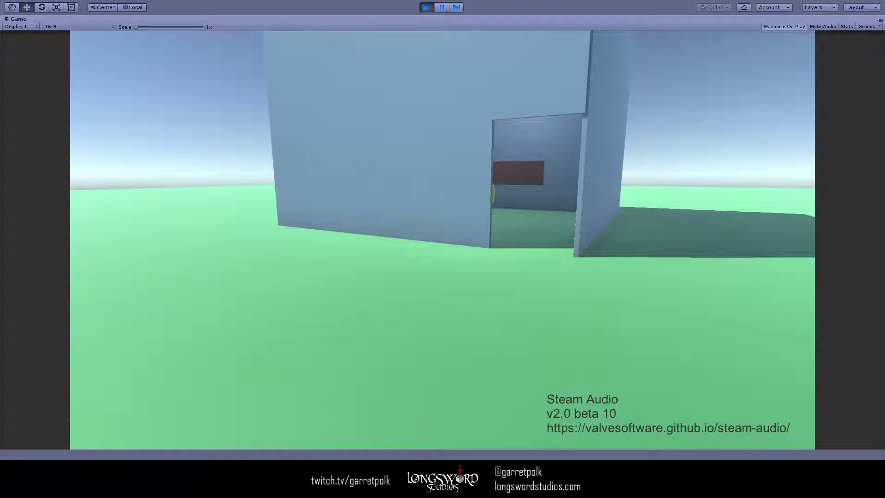
# - Pause the scene, turn Direct Binaural off and Reflections on in the Drums' Steam Audio Source, and resume playing
pyautogui.hotkey('ctrl', 'shift', 'p')
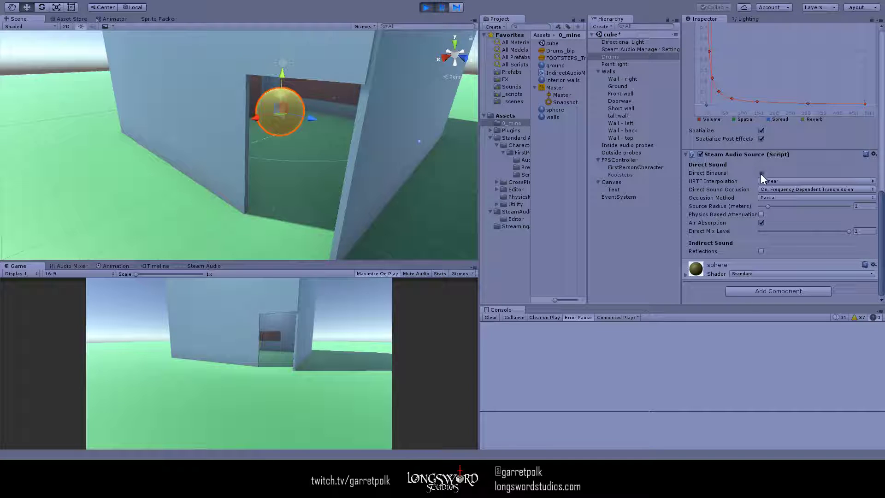
pyautogui.click(761, 174)
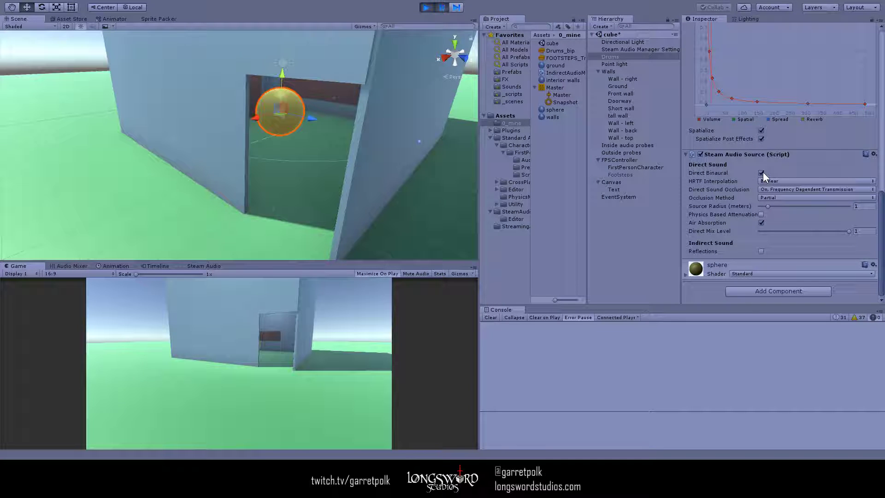
pyautogui.click(760, 252)
pyautogui.click(437, 6)
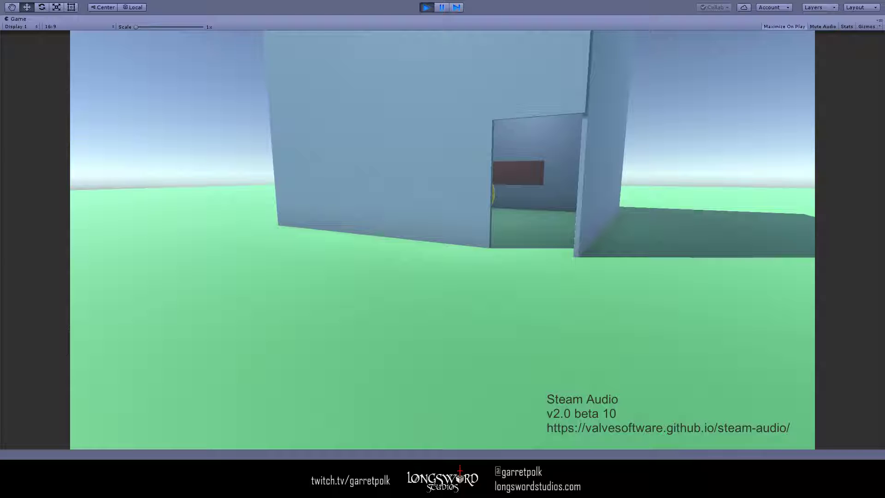
# - Walk the player along the front wall and through the doorway to hear the drums with reflections but without Direct Binaural
pyautogui.press('a')
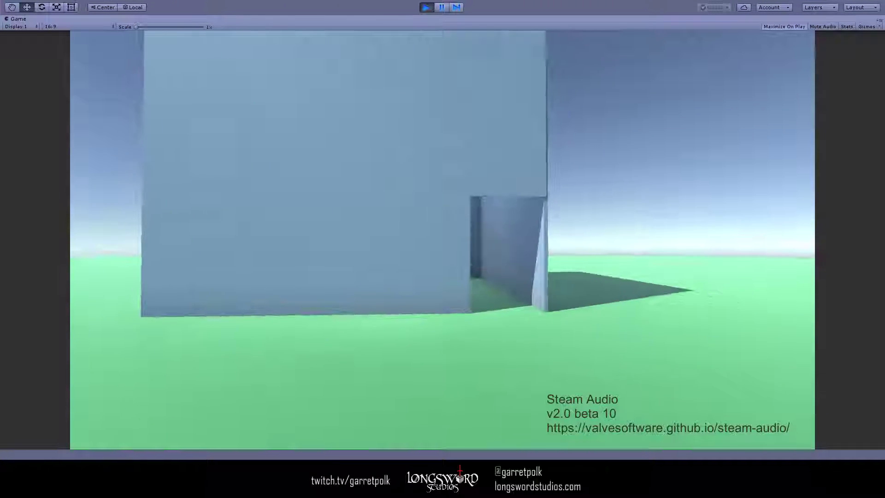
pyautogui.press('w')
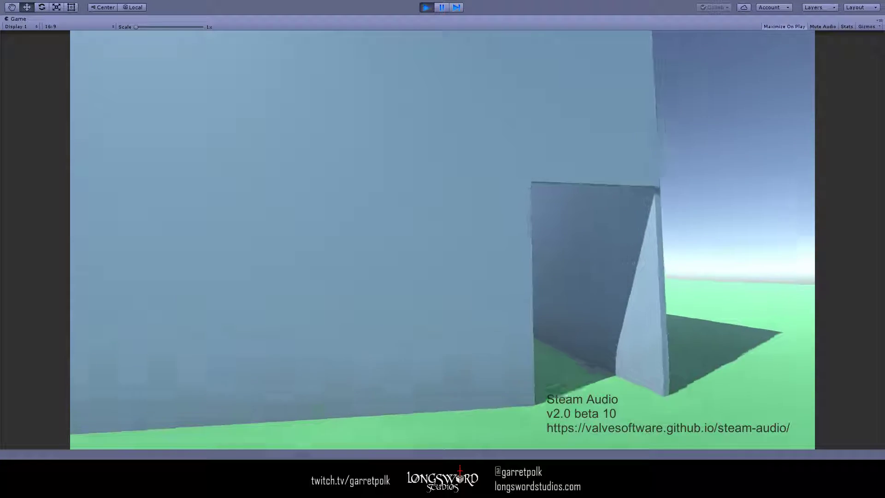
pyautogui.press('w')
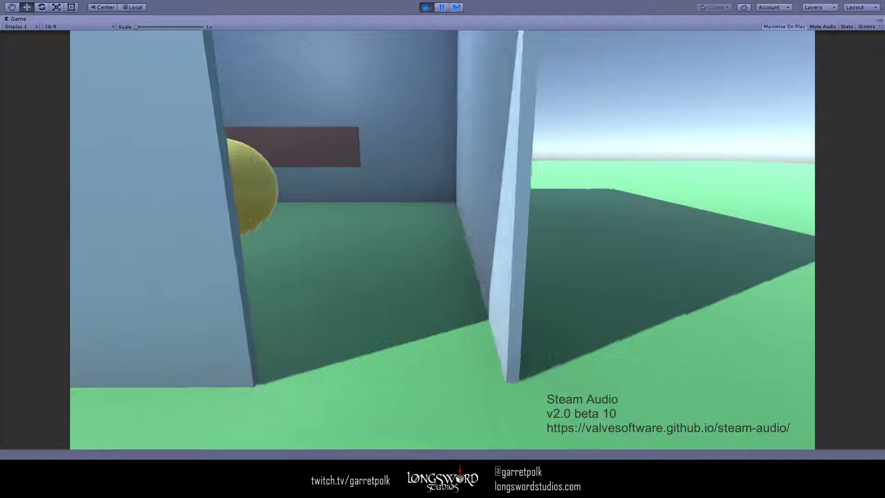
pyautogui.press('w')
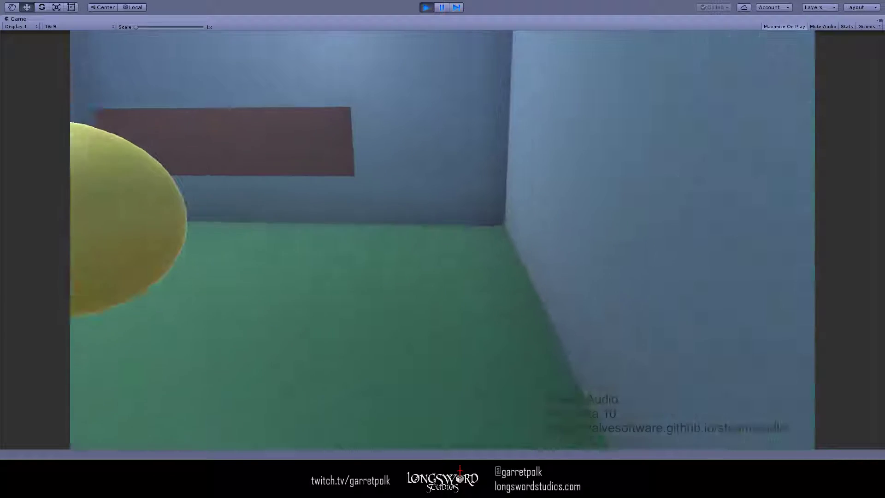
# - Move around the drum sphere and behind the interior walls to hear the reflected sound, returning to the doorway
pyautogui.press('d')
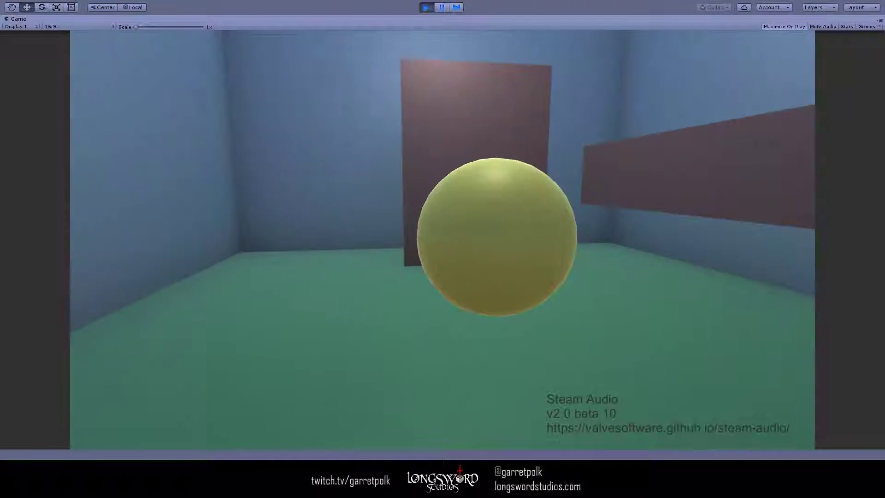
pyautogui.press('d')
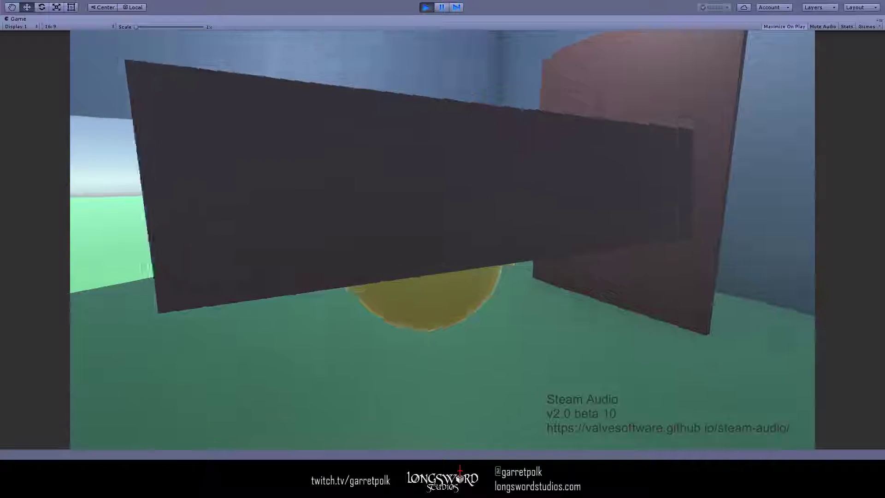
pyautogui.press('d')
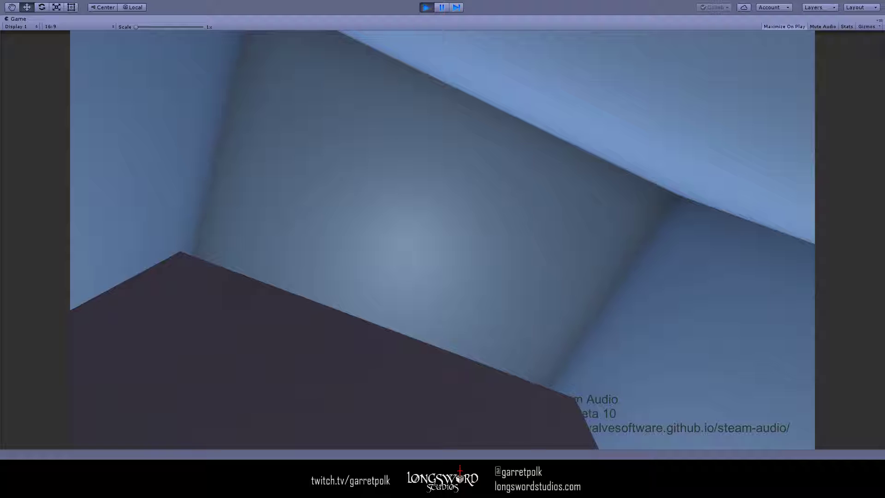
pyautogui.press('d')
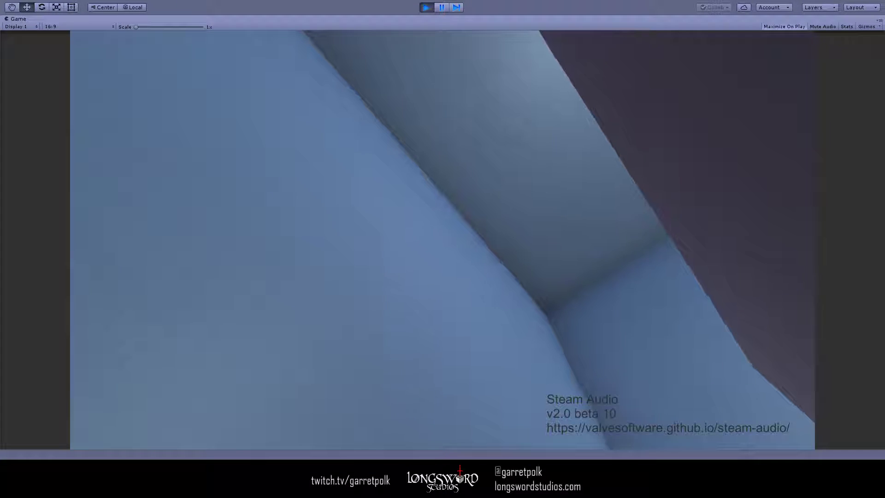
pyautogui.press('w')
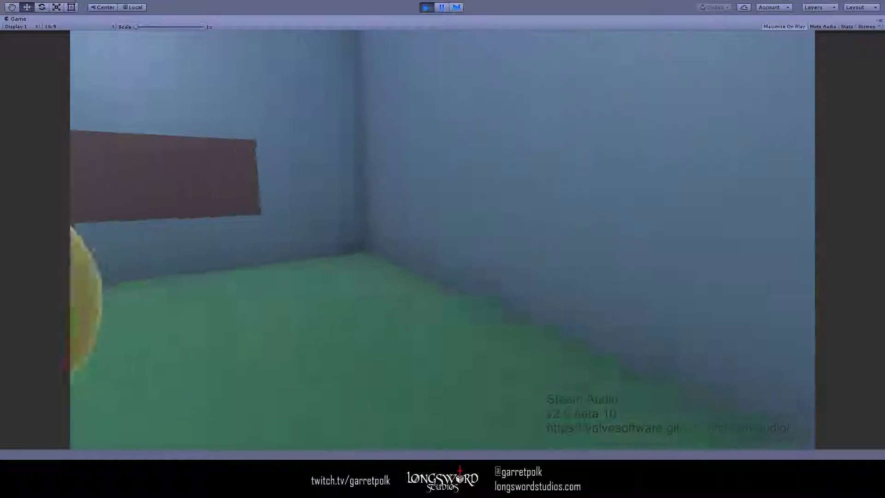
pyautogui.press('s')
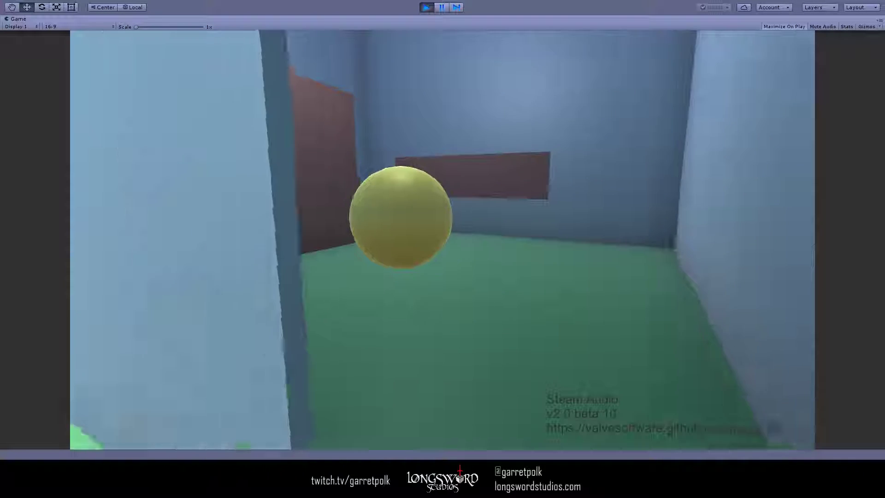
# - Walk the player back and forth outside the doorway to compare the drums' reflected sound, backing away from the building
pyautogui.press('s')
pyautogui.press('a')
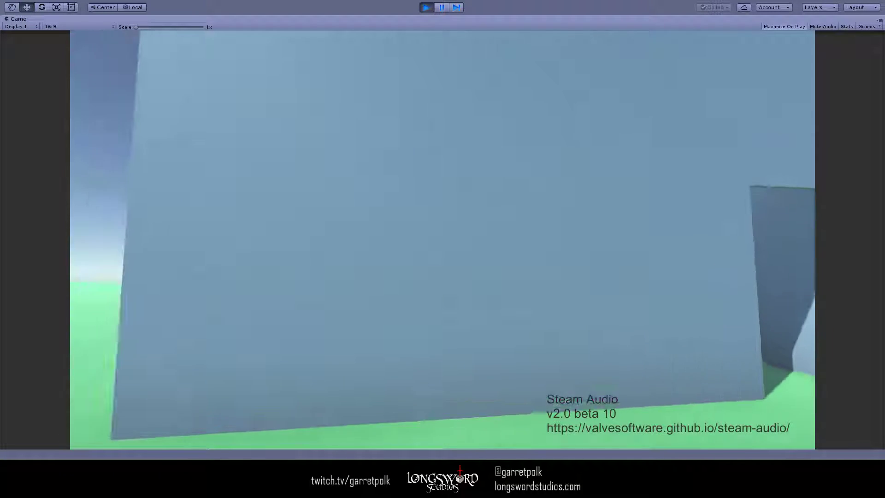
pyautogui.press('d')
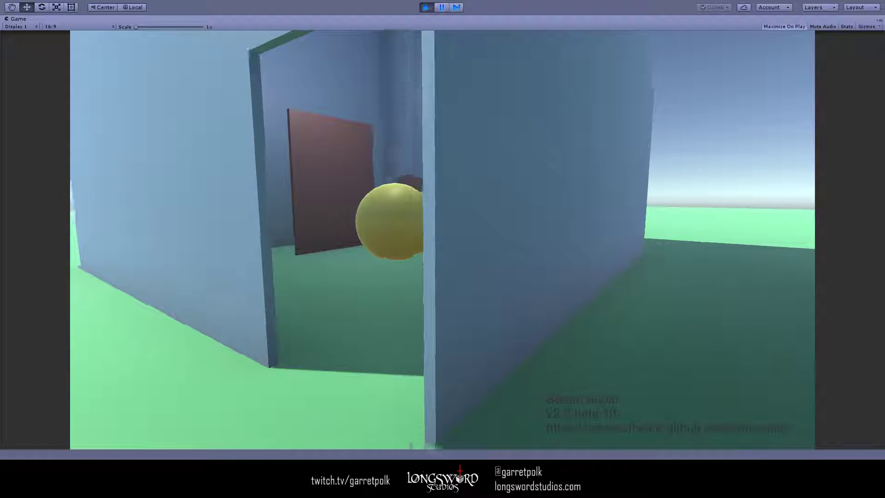
pyautogui.press('a')
pyautogui.press('a')
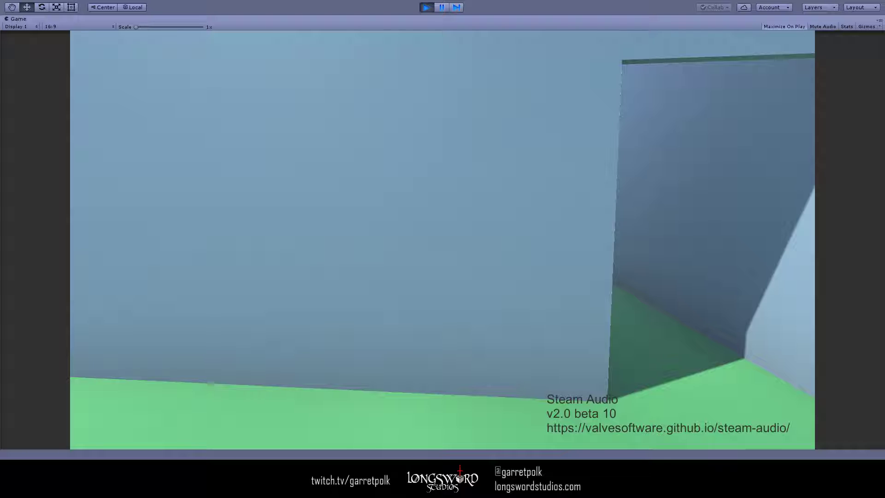
pyautogui.press('s')
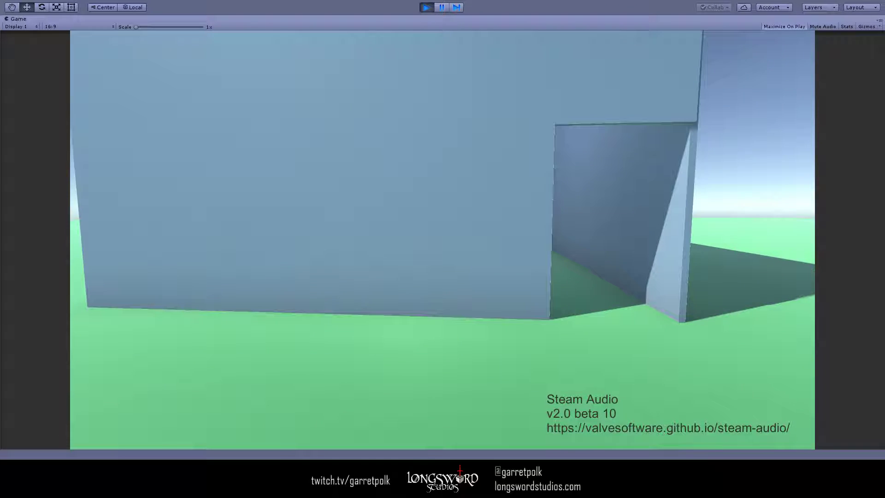
# - Pause the scene and turn Direct Binaural back on in the Drums' Steam Audio Source
pyautogui.hotkey('ctrl', 'shift', 'p')
pyautogui.click(760, 181)
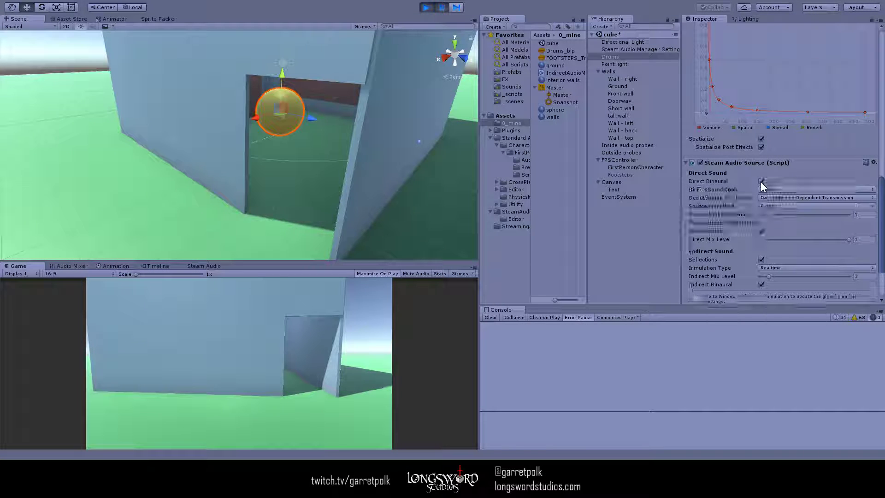
pyautogui.scroll(-3, 737, 213)
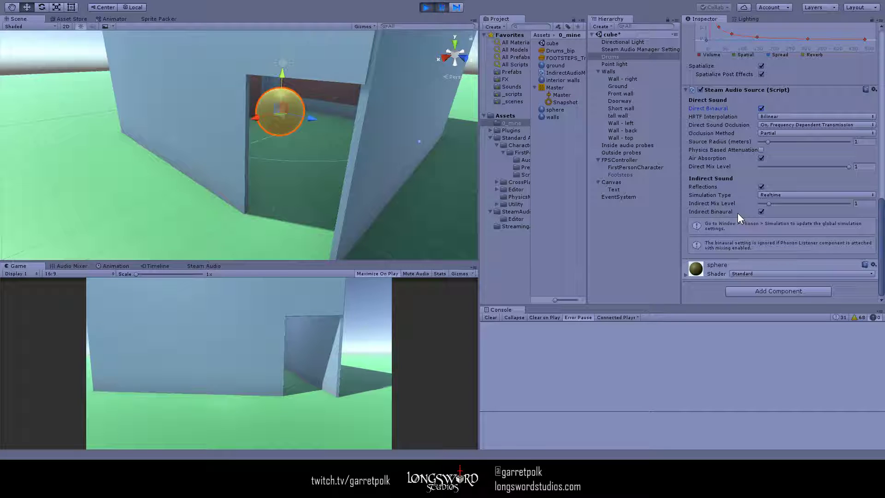
# - Review the Steam Audio Geometry and Material on Walls and the probe box settings of Outside probes and Inside audio probes
pyautogui.click(620, 79)
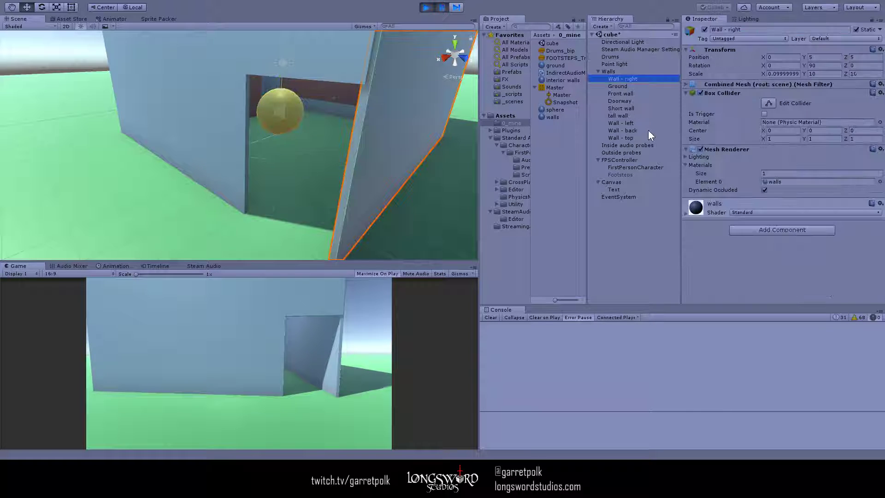
pyautogui.click(619, 72)
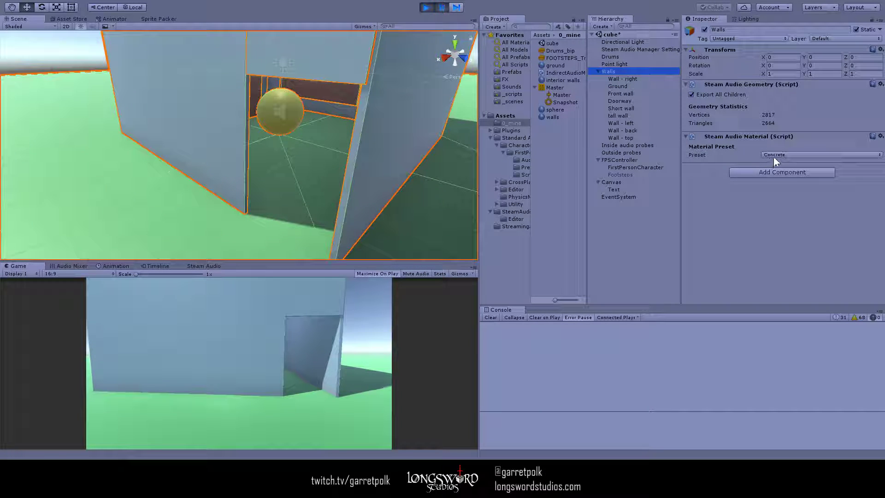
pyautogui.click(627, 151)
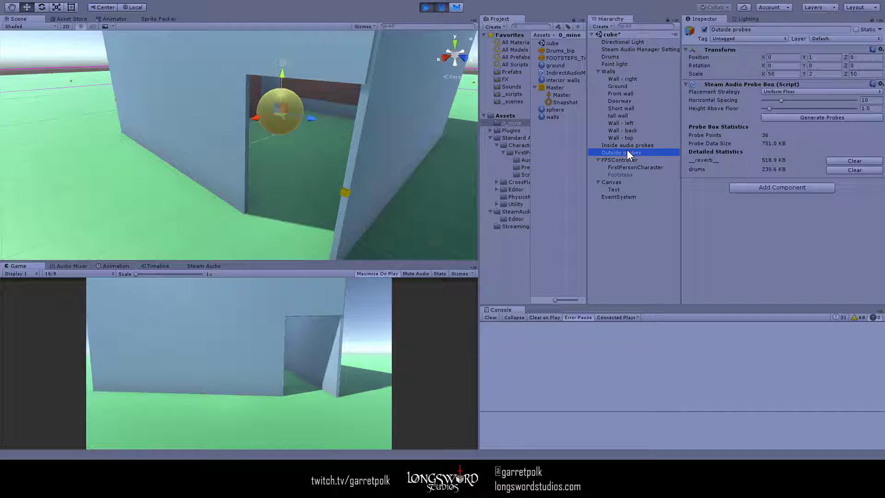
pyautogui.click(626, 145)
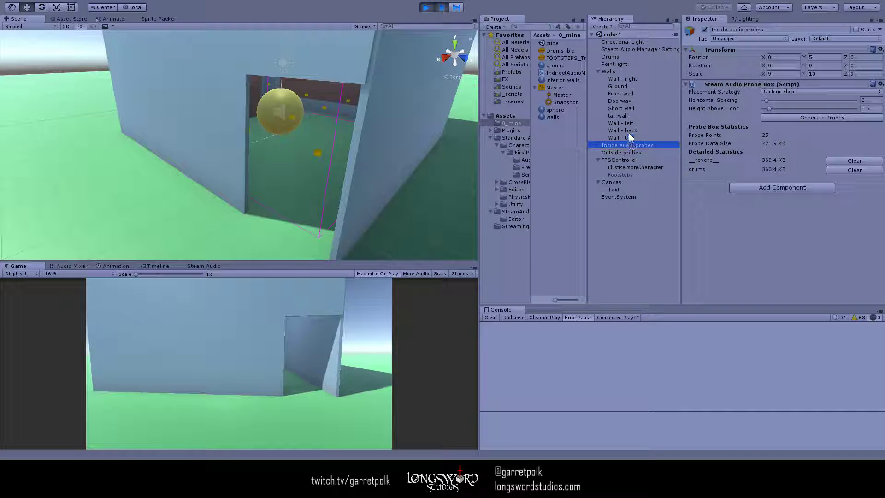
# - Frame the Walls object in the scene and examine the building geometry from different sides
pyautogui.click(618, 71)
pyautogui.press('f')
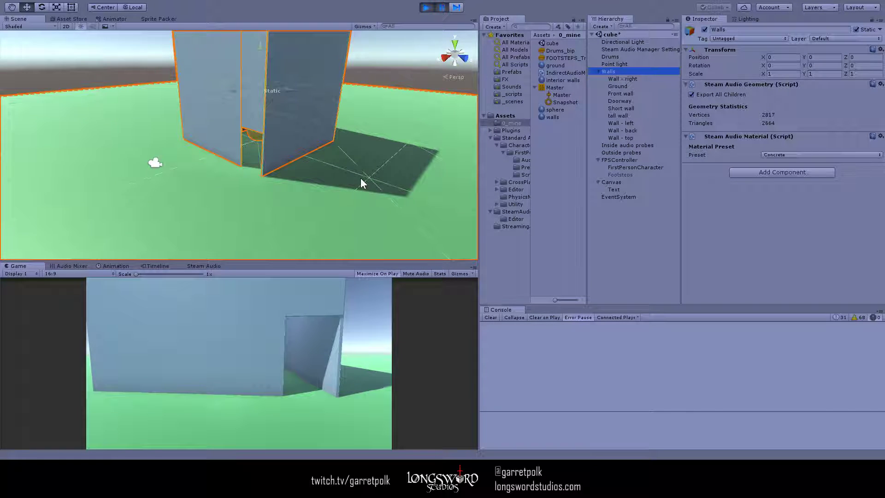
pyautogui.press('w')
pyautogui.moveTo(360, 178); pyautogui.dragTo(452, 177, button='right')
pyautogui.press('a')
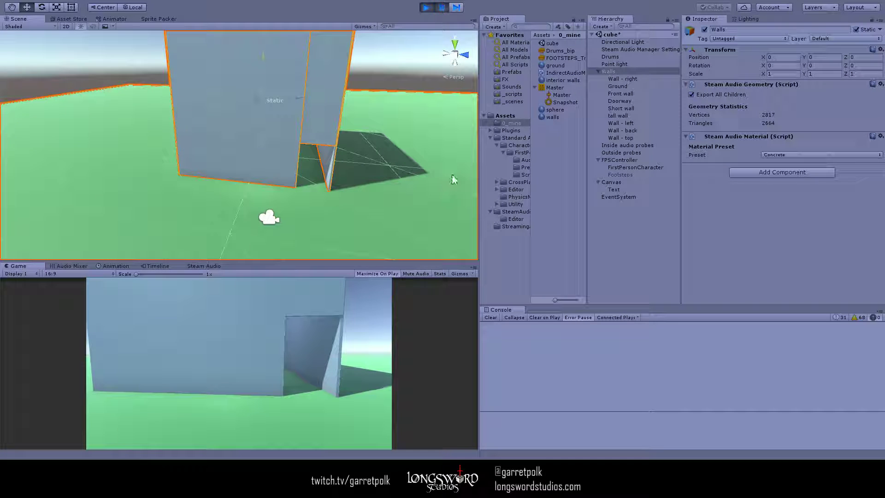